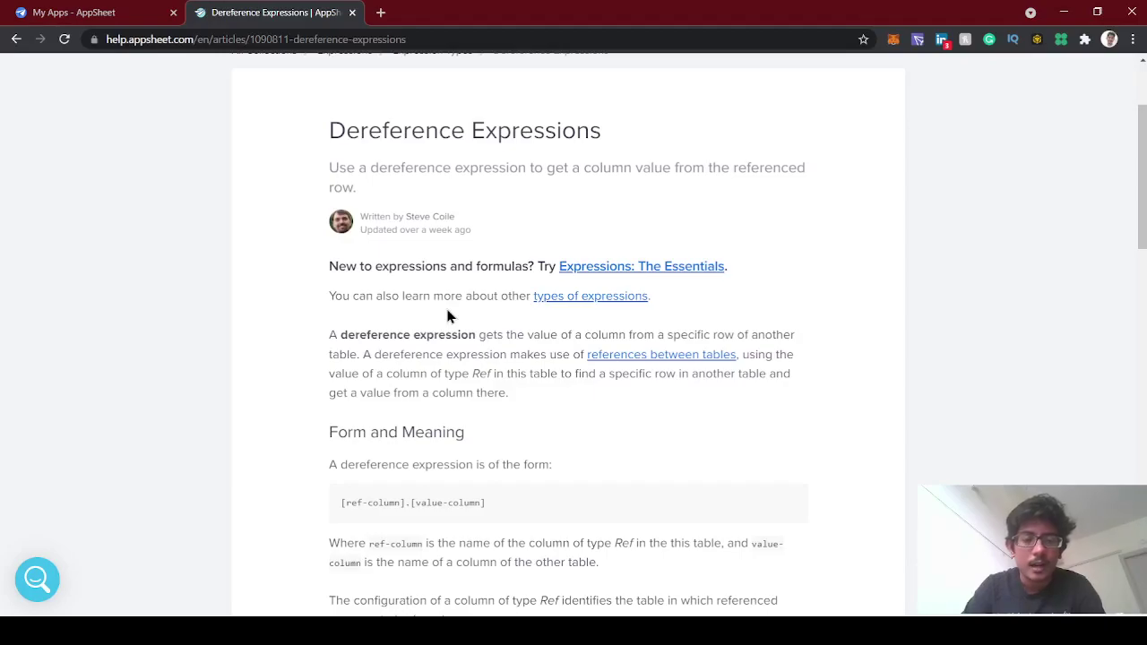
Step: Read the Dereference Expressions article's definition, its [ref-column].[value-column] form and the example Ref column configuration
{"action": "scroll", "coordinate": [448, 315], "scroll_direction": "down", "scroll_amount": 1}
{"action": "scroll", "coordinate": [448, 314], "scroll_direction": "up", "scroll_amount": 1}
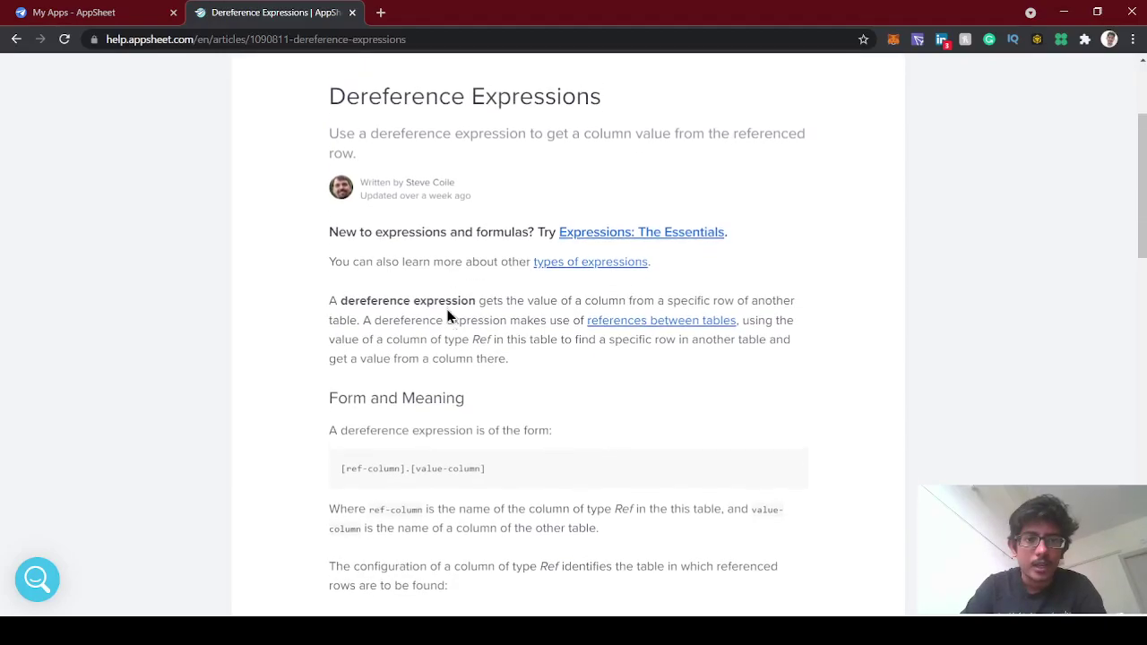
{"action": "scroll", "coordinate": [448, 315], "scroll_direction": "down", "scroll_amount": 2}
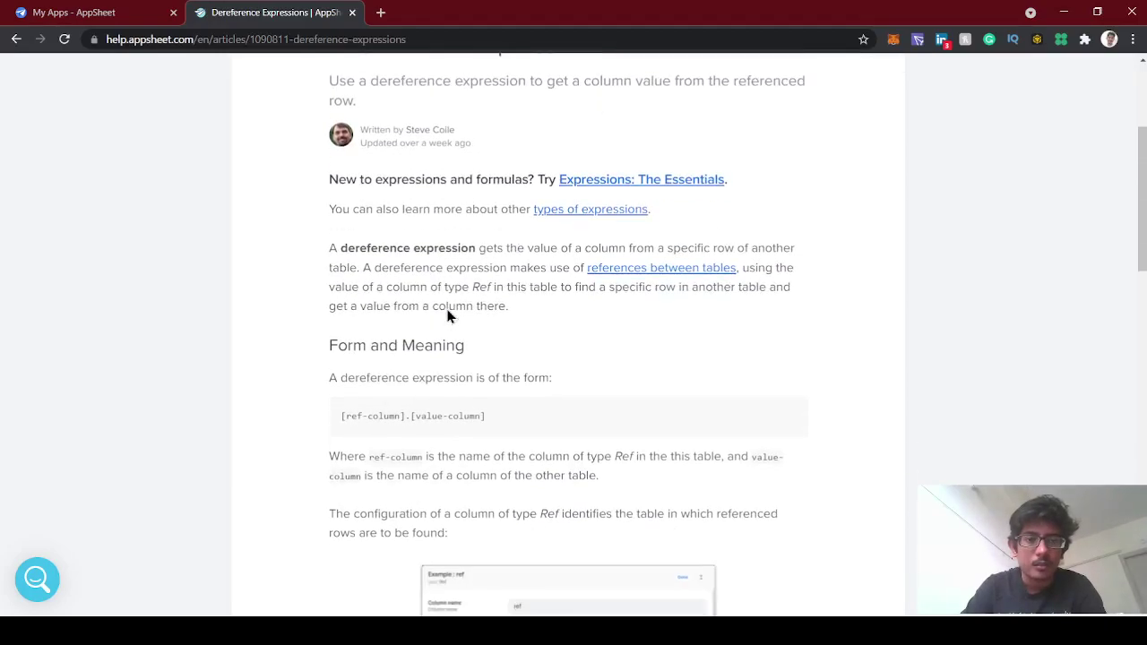
{"action": "scroll", "coordinate": [448, 312], "scroll_direction": "up", "scroll_amount": 1}
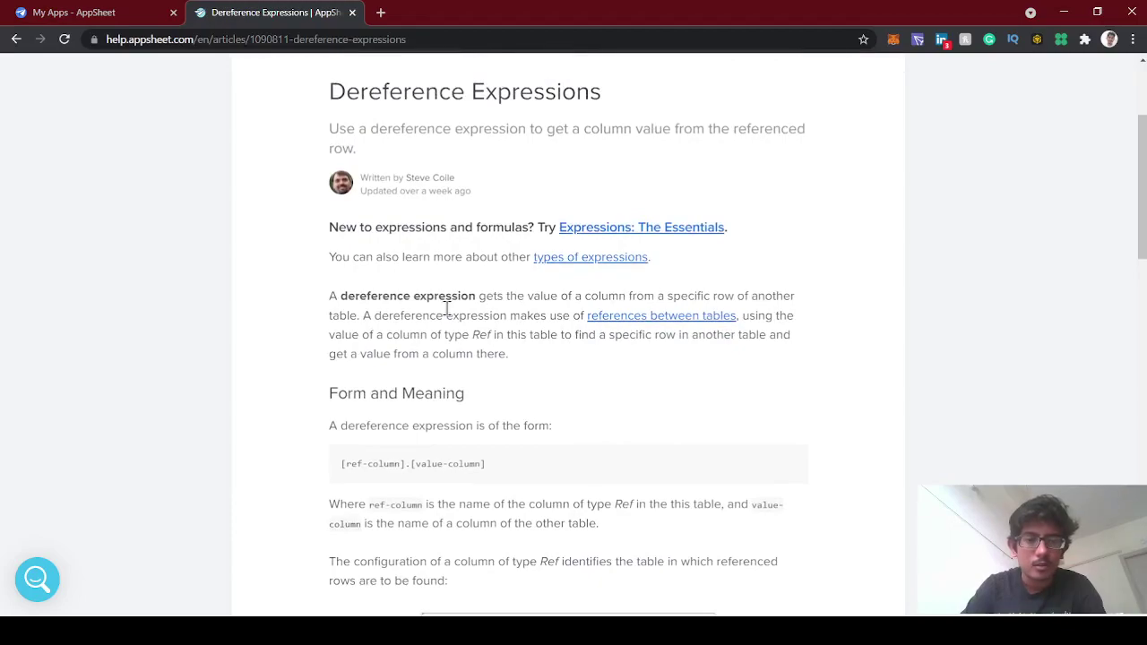
{"action": "scroll", "coordinate": [404, 302], "scroll_direction": "down", "scroll_amount": 2}
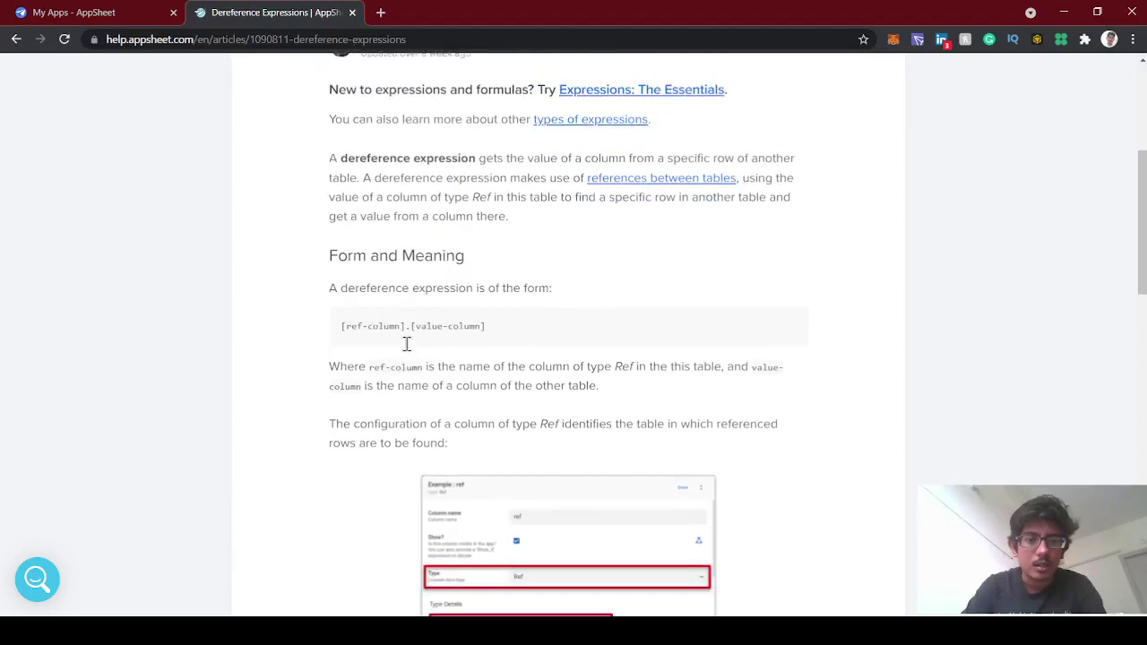
{"action": "scroll", "coordinate": [405, 341], "scroll_direction": "up", "scroll_amount": 2}
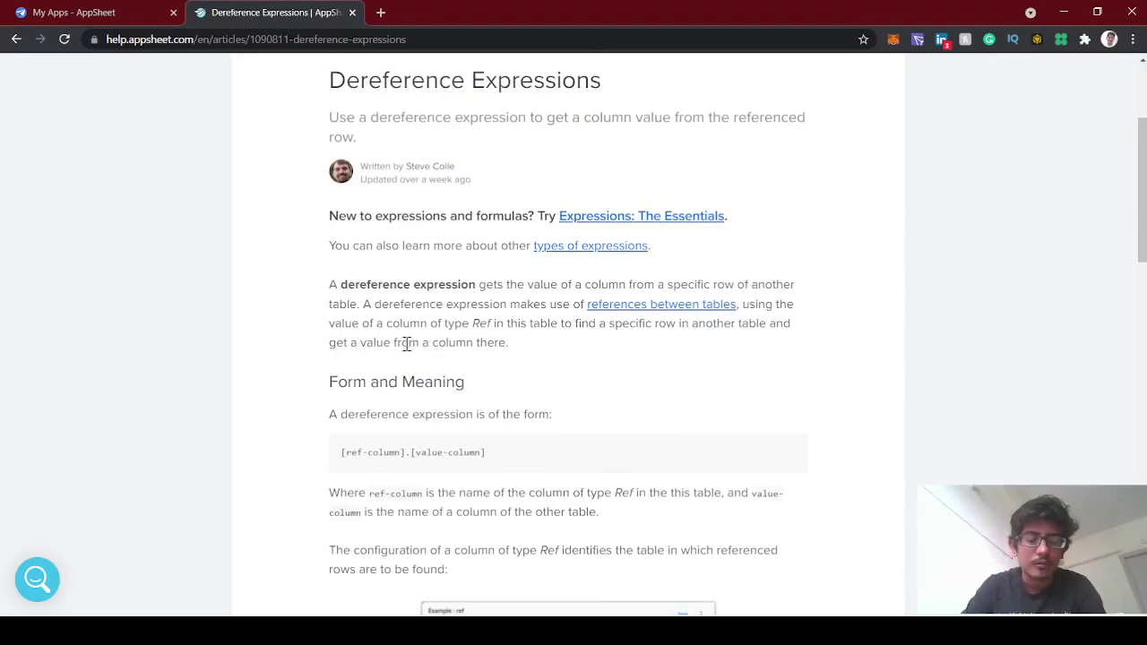
{"action": "scroll", "coordinate": [408, 346], "scroll_direction": "up", "scroll_amount": 1}
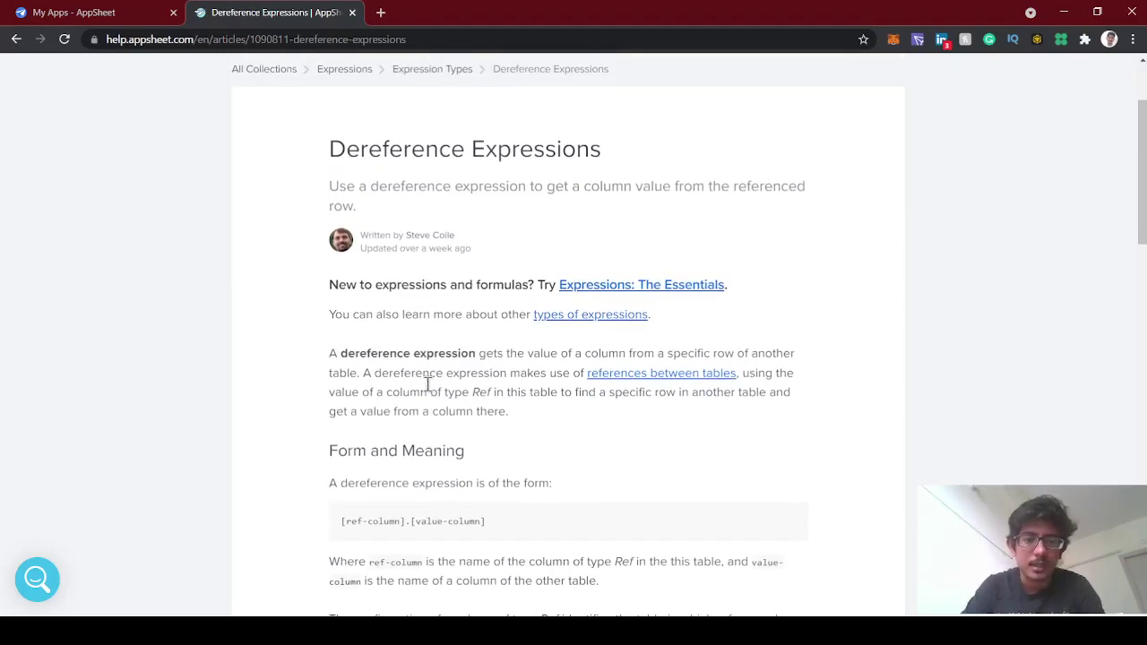
{"action": "scroll", "coordinate": [427, 384], "scroll_direction": "down", "scroll_amount": 2}
{"action": "scroll", "coordinate": [427, 381], "scroll_direction": "up", "scroll_amount": 1}
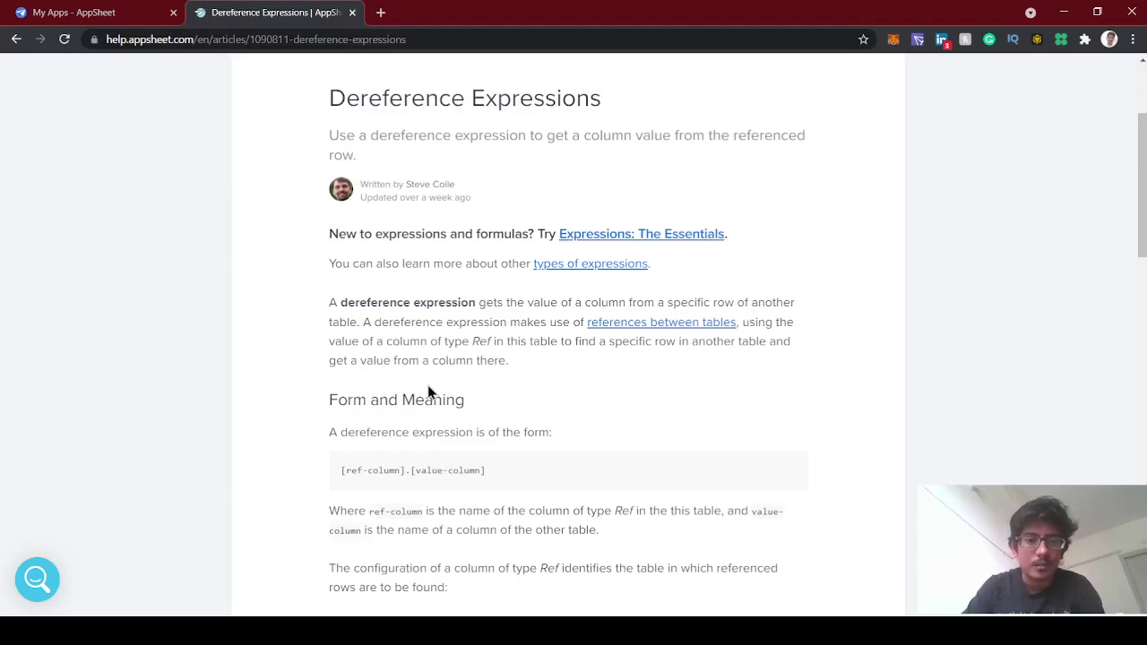
{"action": "scroll", "coordinate": [428, 385], "scroll_direction": "down", "scroll_amount": 2}
{"action": "scroll", "coordinate": [429, 387], "scroll_direction": "up", "scroll_amount": 2}
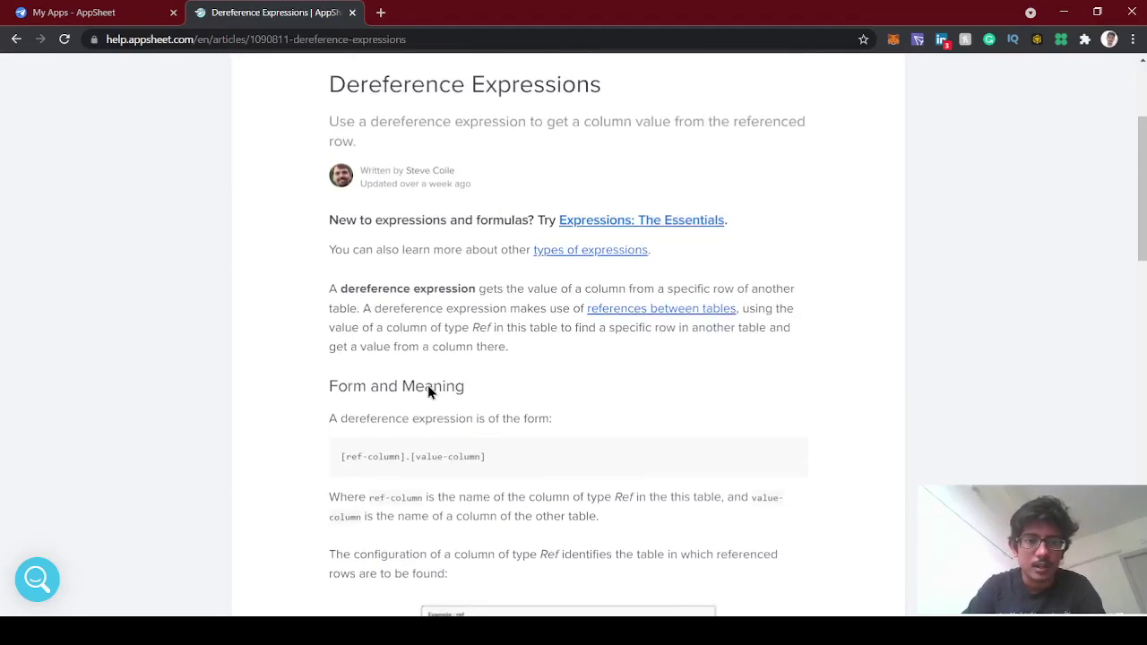
{"action": "scroll", "coordinate": [407, 448], "scroll_direction": "down", "scroll_amount": 4}
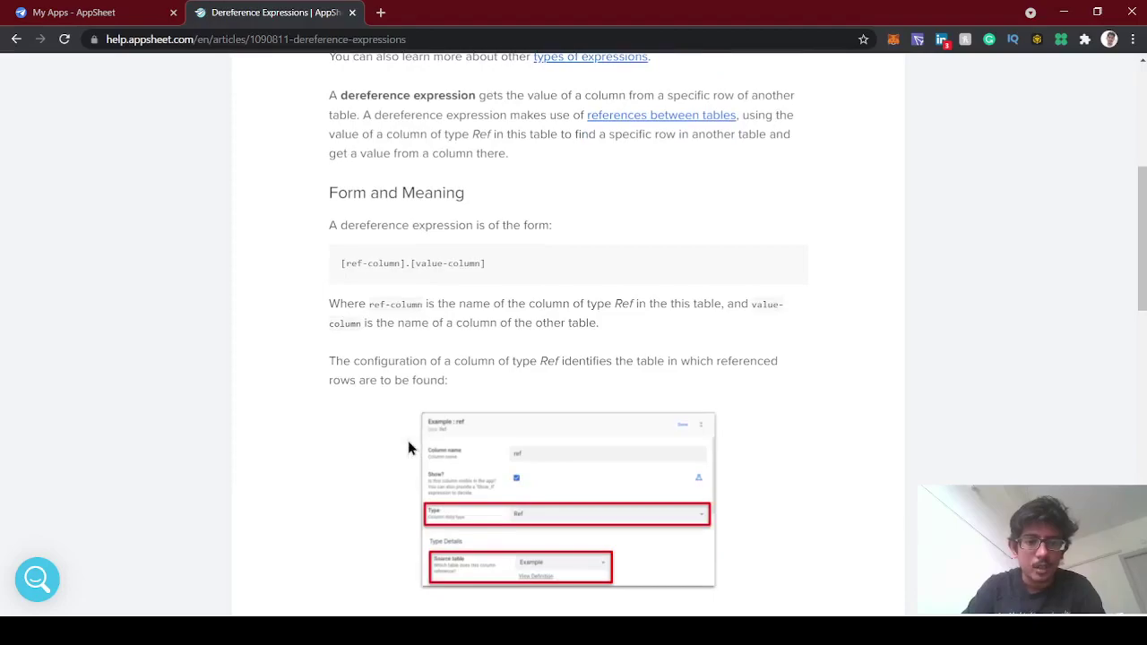
{"action": "scroll", "coordinate": [408, 448], "scroll_direction": "down", "scroll_amount": 3}
{"action": "scroll", "coordinate": [408, 448], "scroll_direction": "up", "scroll_amount": 2}
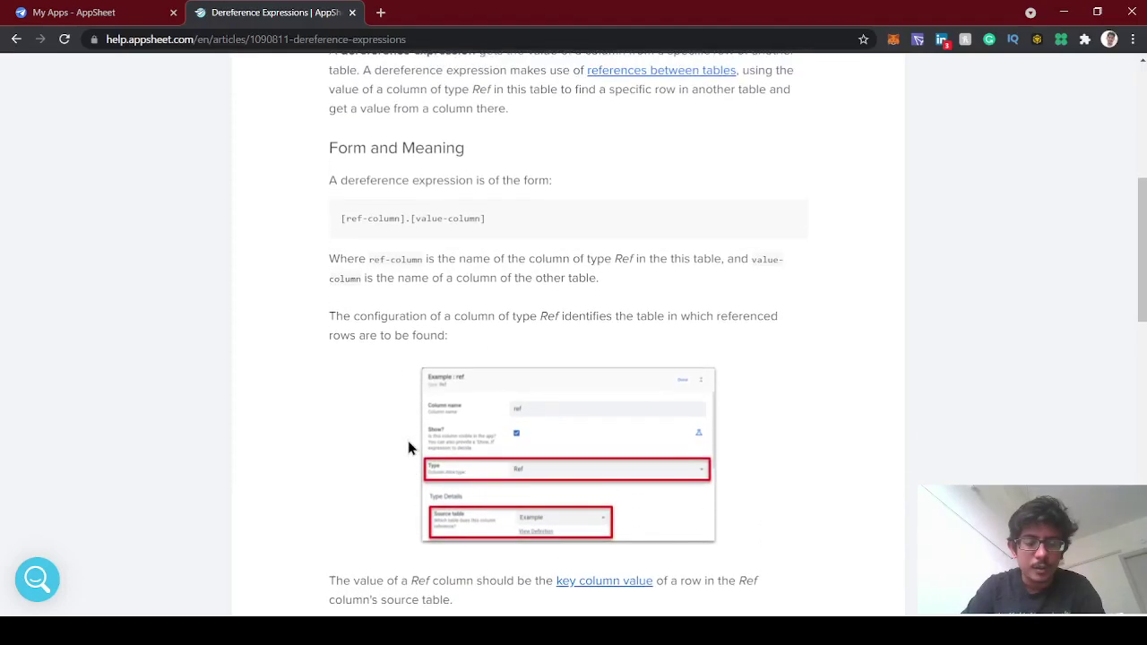
{"action": "scroll", "coordinate": [407, 448], "scroll_direction": "up", "scroll_amount": 1}
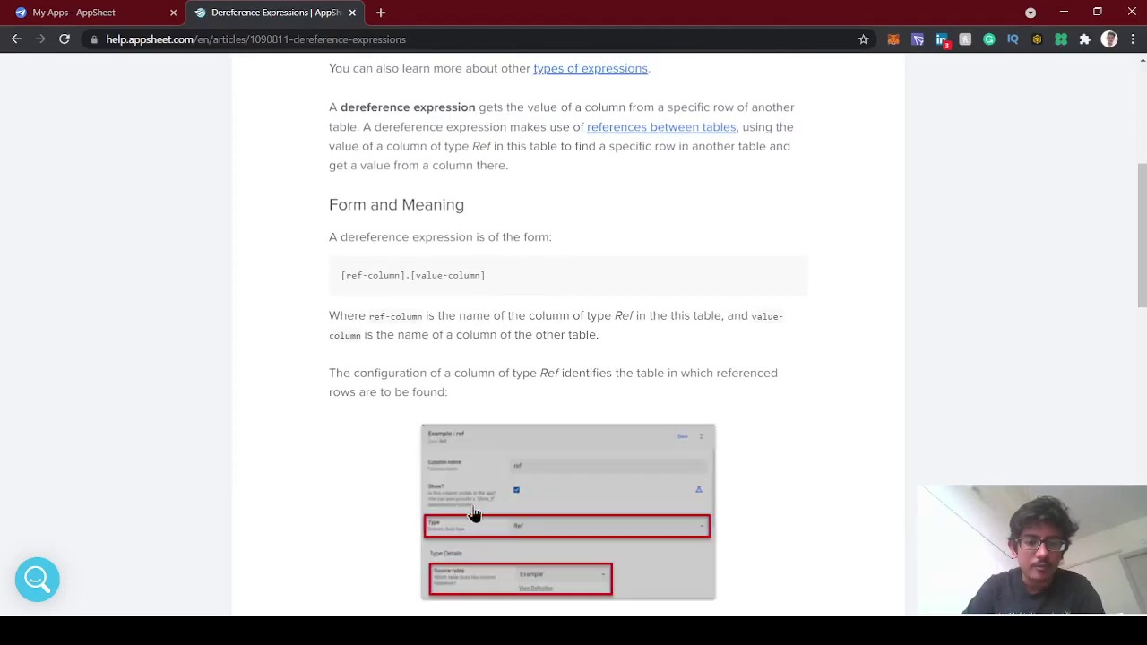
{"action": "scroll", "coordinate": [516, 532], "scroll_direction": "up", "scroll_amount": 3}
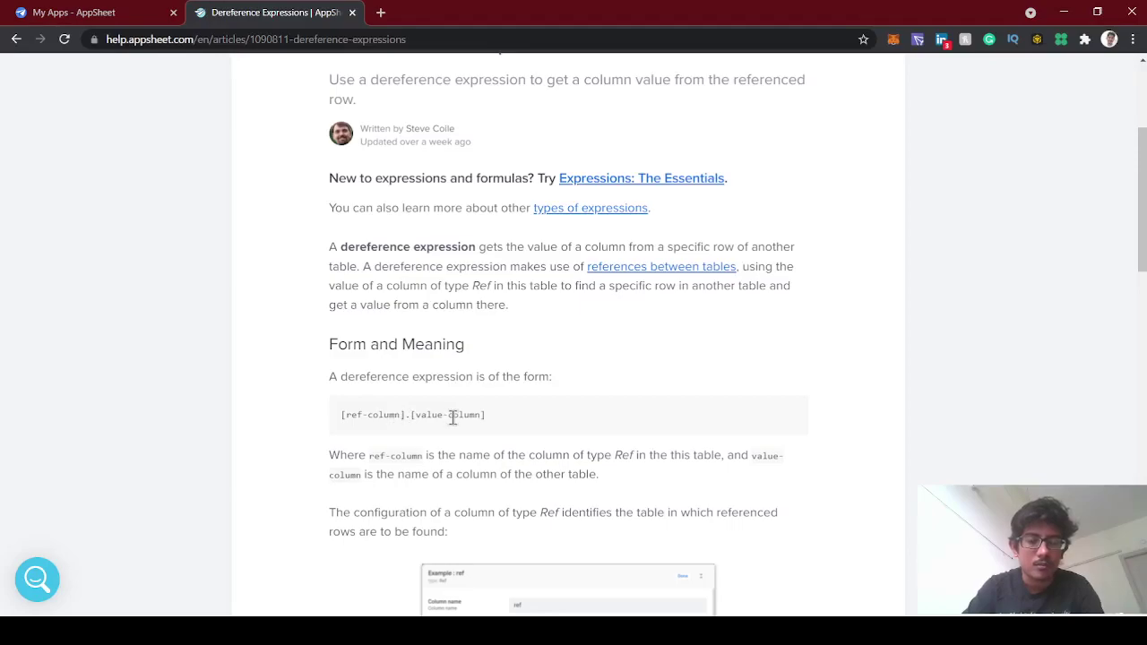
{"action": "scroll", "coordinate": [316, 347], "scroll_direction": "up", "scroll_amount": 2}
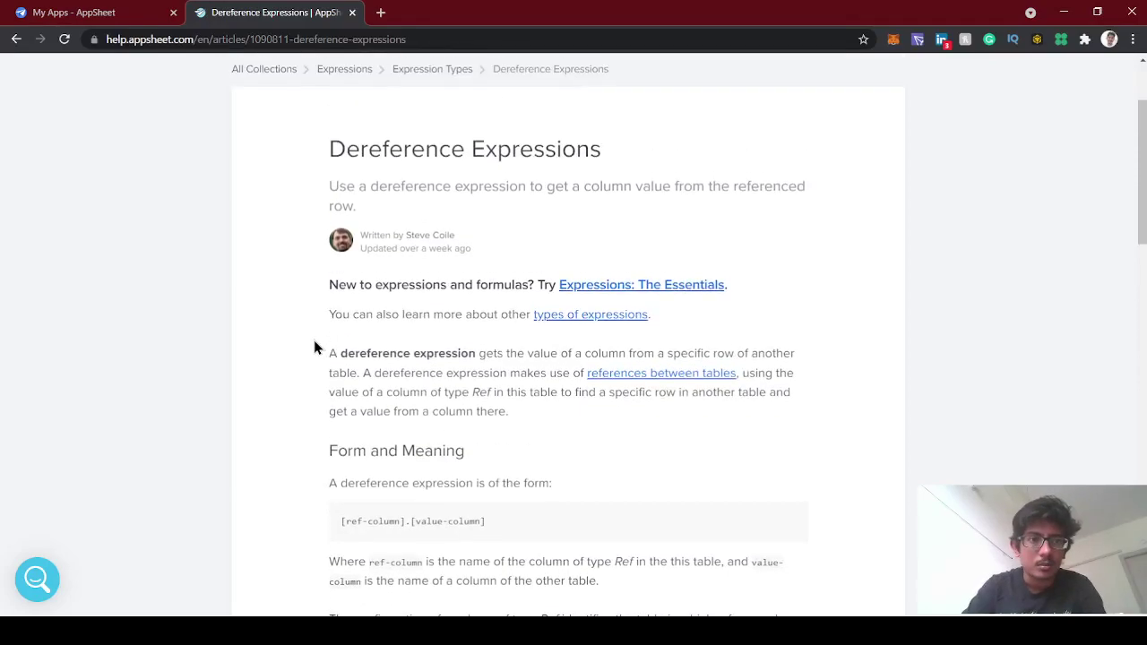
Step: Switch to the AppSheet app list and open the Expression Explanations prototype app
{"action": "left_click", "coordinate": [119, 10]}
{"action": "scroll", "coordinate": [310, 215], "scroll_direction": "down", "scroll_amount": 10}
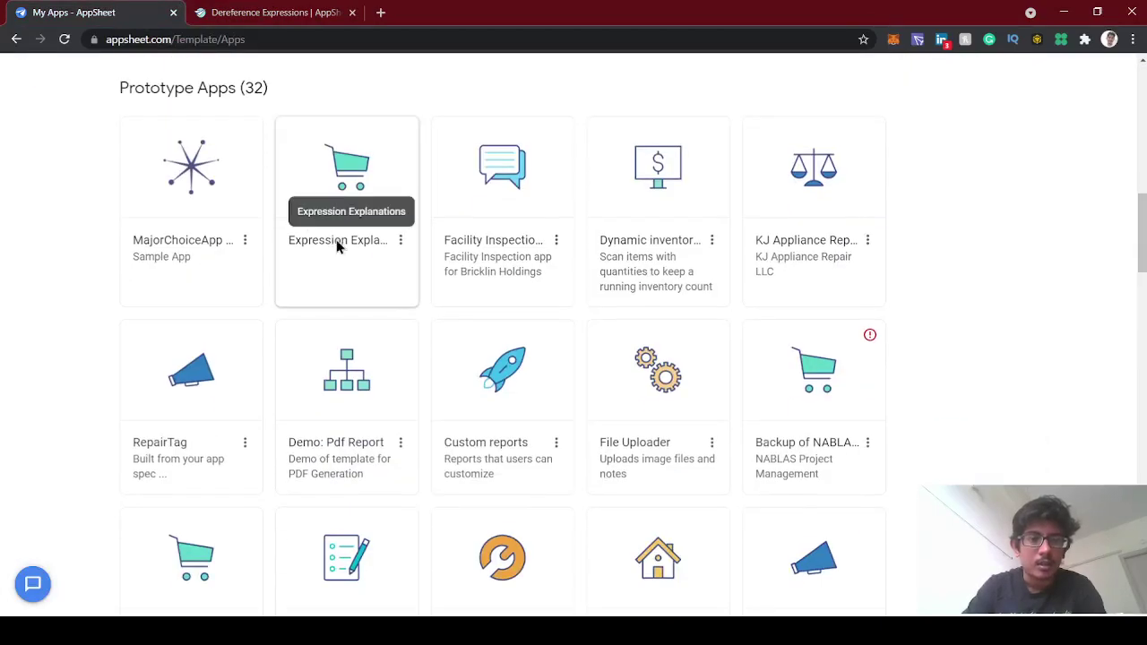
{"action": "left_click", "coordinate": [337, 247]}
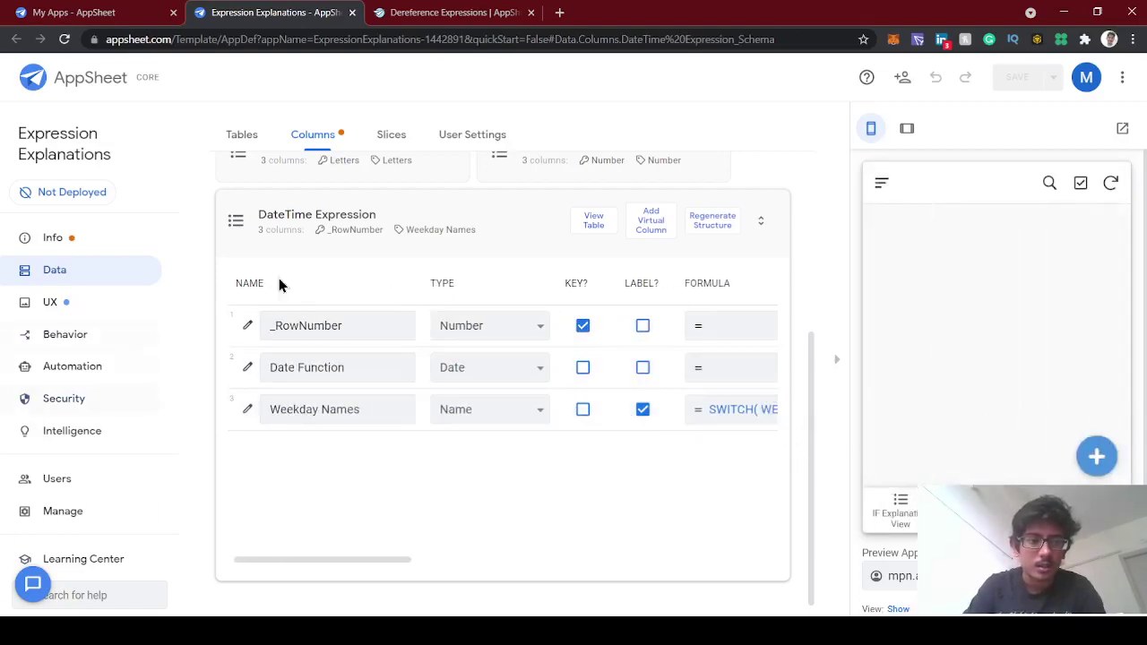
Step: Open the source spreadsheet of the DateTime Expression table
{"action": "scroll", "coordinate": [360, 246], "scroll_direction": "up", "scroll_amount": 1}
{"action": "scroll", "coordinate": [360, 246], "scroll_direction": "down", "scroll_amount": 1}
{"action": "left_click", "coordinate": [592, 208]}
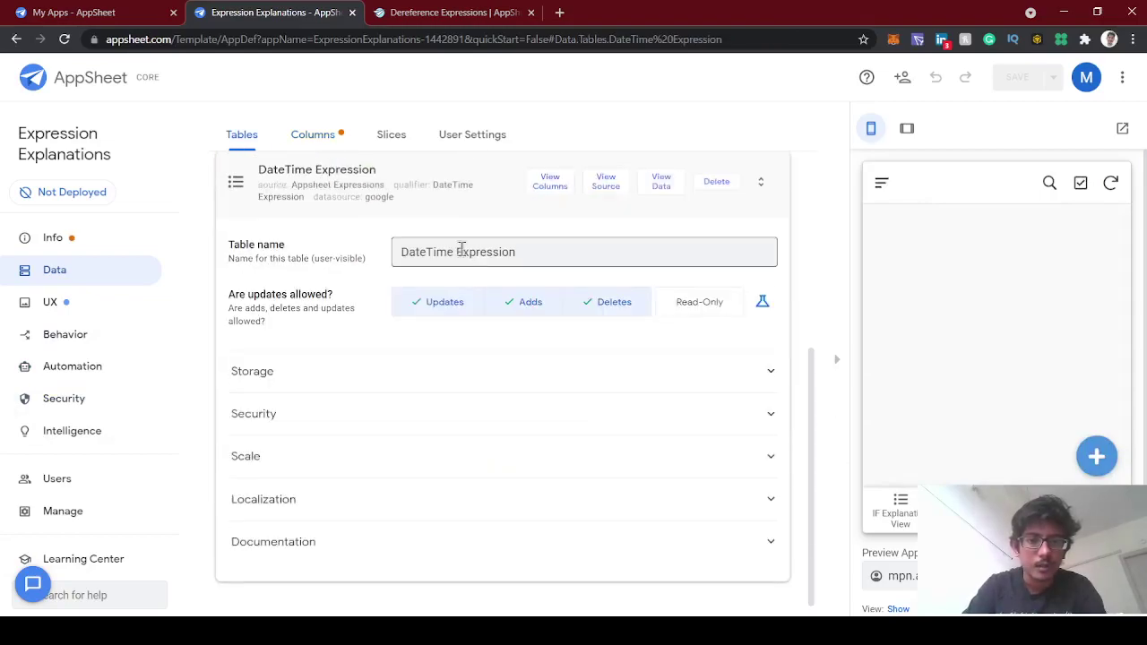
{"action": "left_click", "coordinate": [606, 183]}
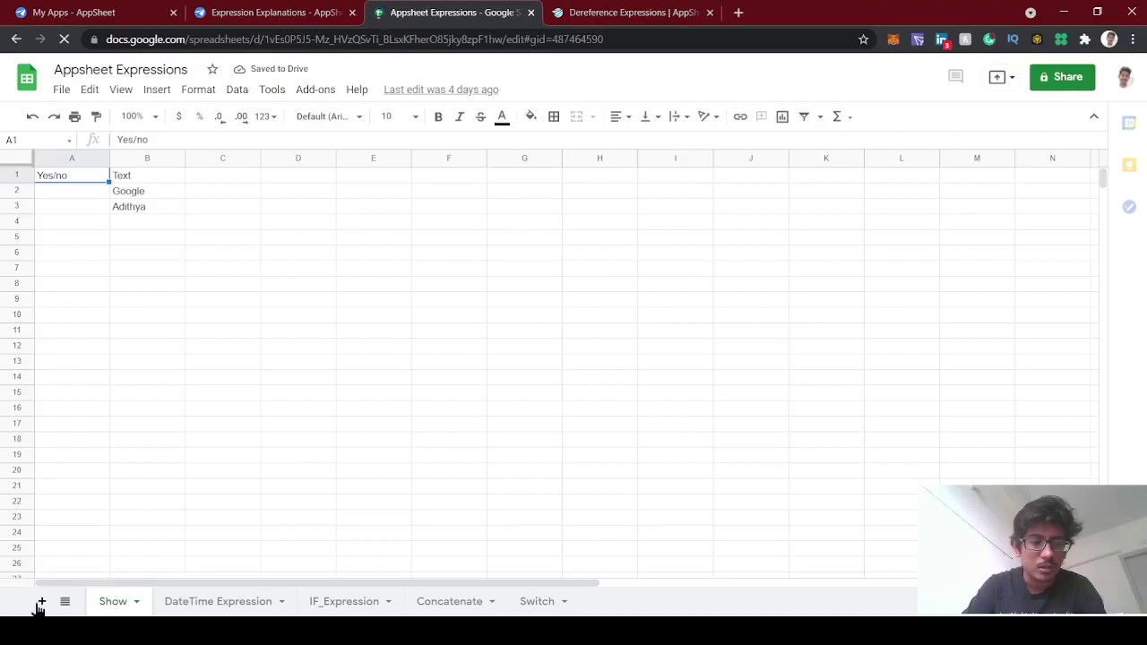
Step: Add two new sheets to the spreadsheet and name them Products and Customer
{"action": "left_click", "coordinate": [41, 604]}
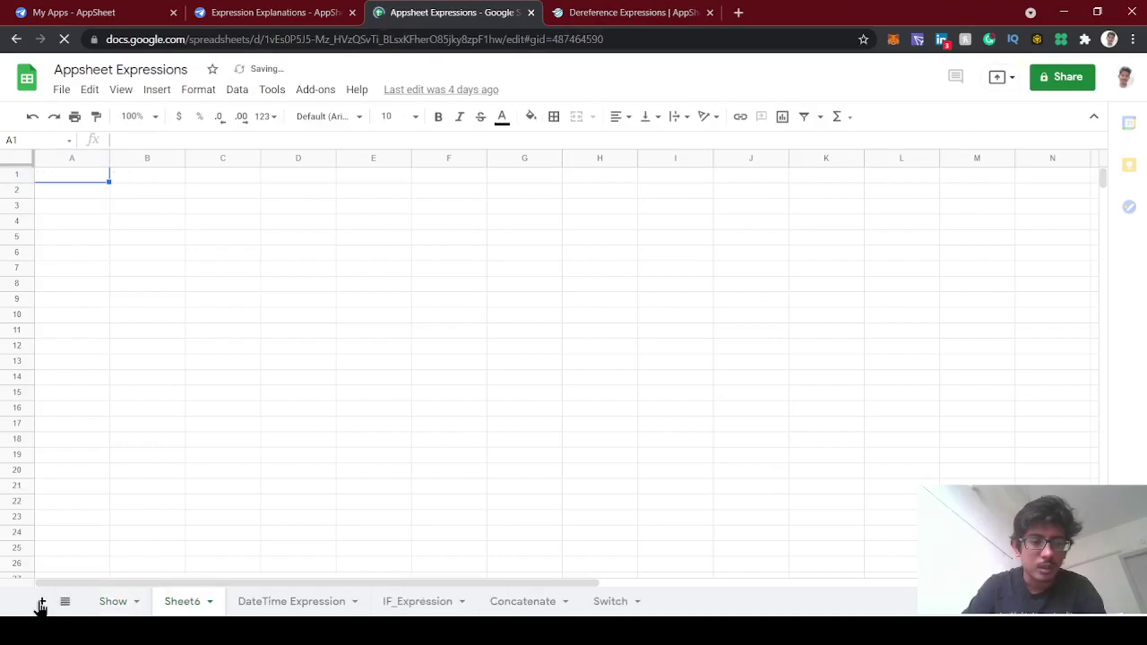
{"action": "left_click", "coordinate": [40, 605]}
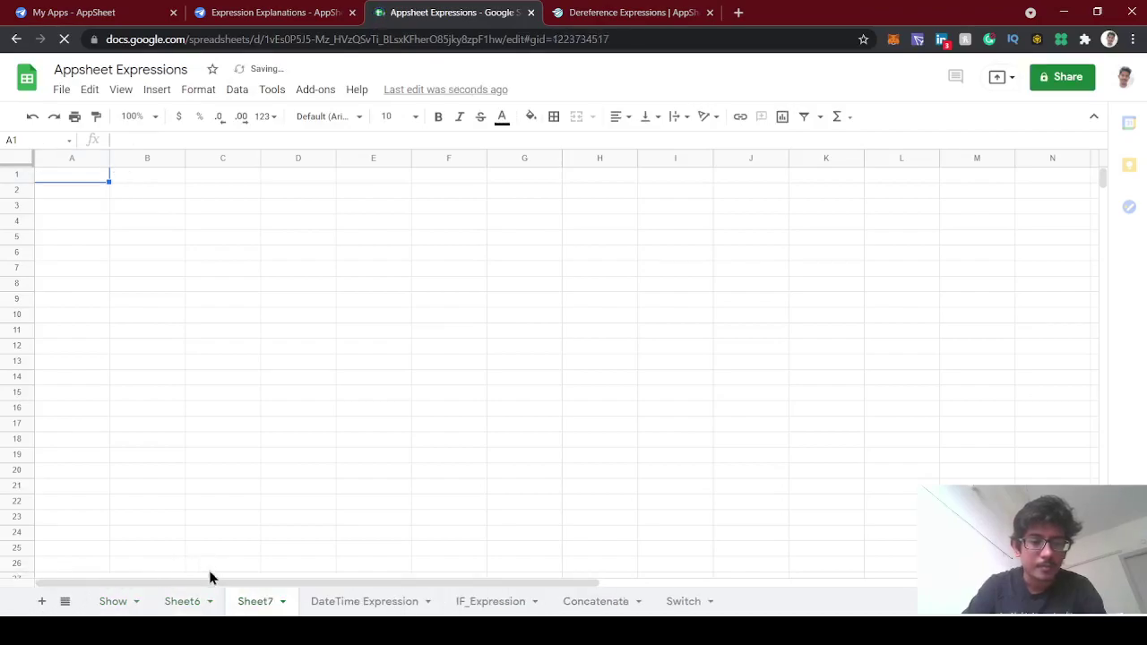
{"action": "double_click", "coordinate": [187, 606]}
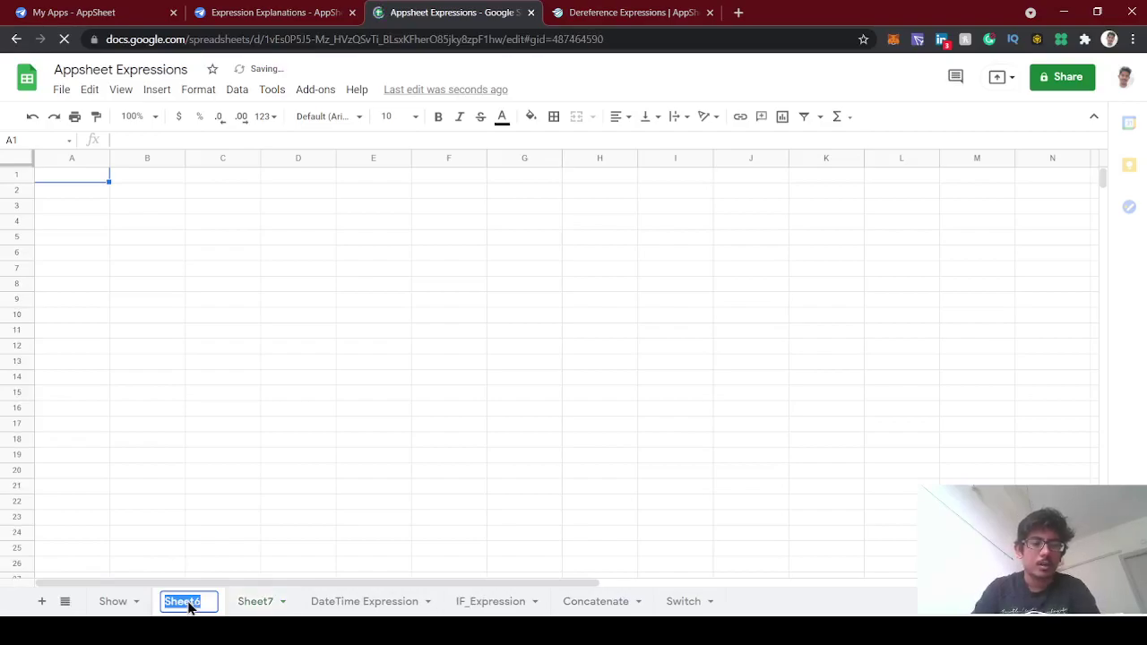
{"action": "type", "text": "Products"}
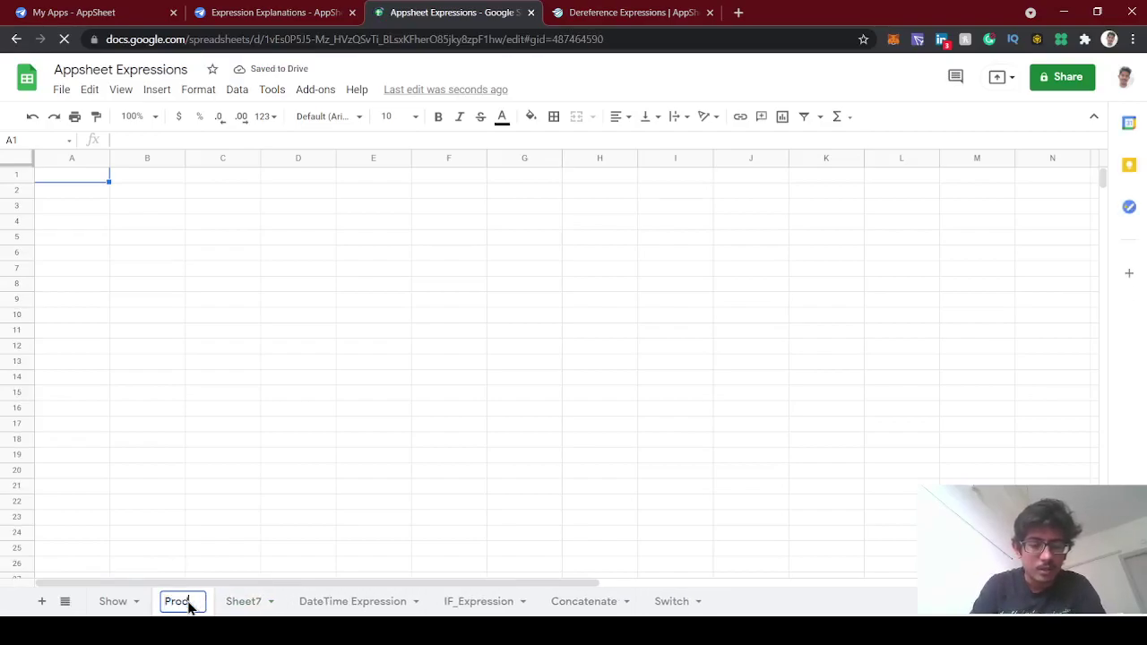
{"action": "double_click", "coordinate": [272, 600]}
{"action": "type", "text": "Customer"}
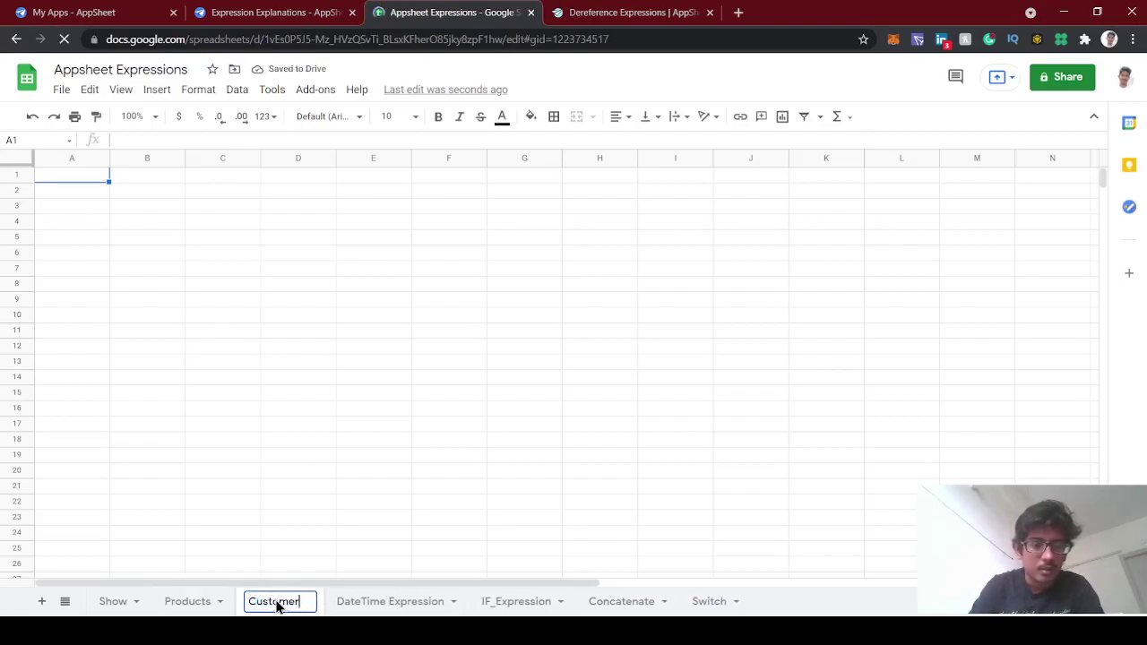
{"action": "key", "text": "Return"}
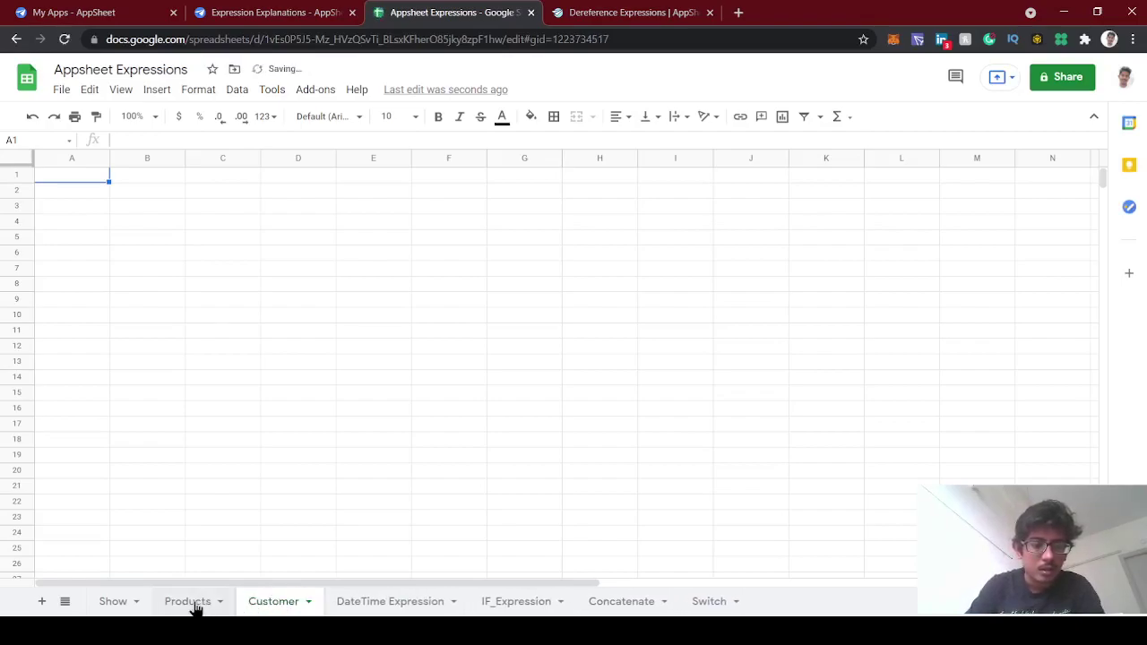
Step: Move the Products and Customer sheets behind the Switch sheet, with Products ahead of Customer
{"action": "left_click_drag", "start_coordinate": [196, 609], "coordinate": [708, 602]}
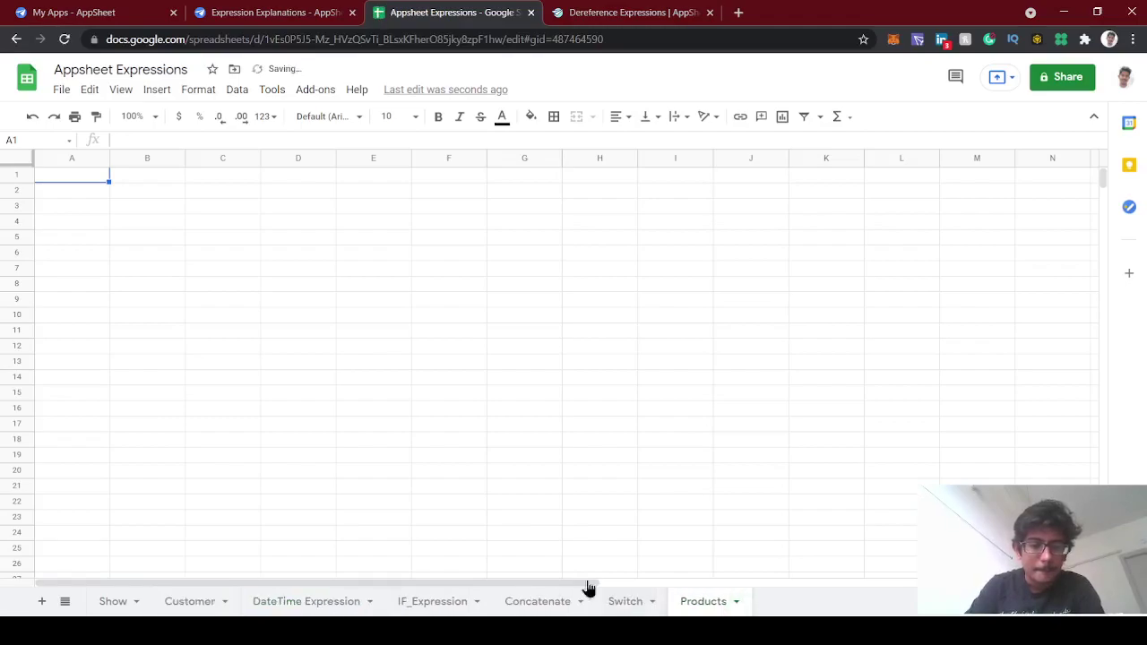
{"action": "left_click_drag", "start_coordinate": [189, 599], "coordinate": [753, 605]}
{"action": "left_click_drag", "start_coordinate": [643, 606], "coordinate": [597, 608]}
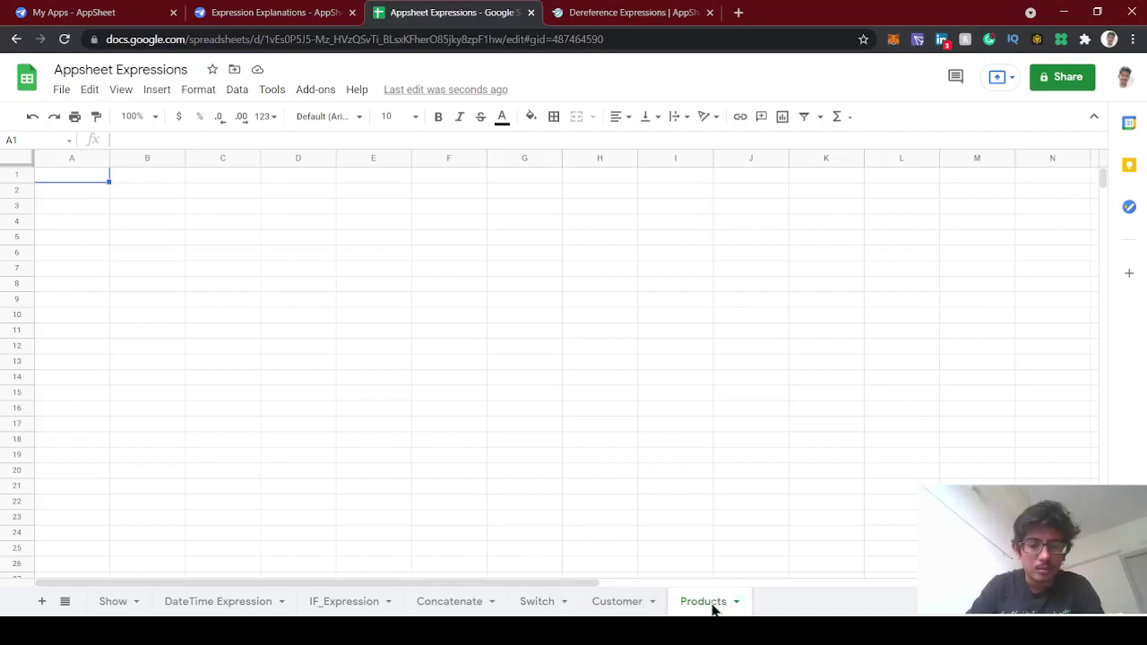
{"action": "left_click_drag", "start_coordinate": [714, 610], "coordinate": [617, 606]}
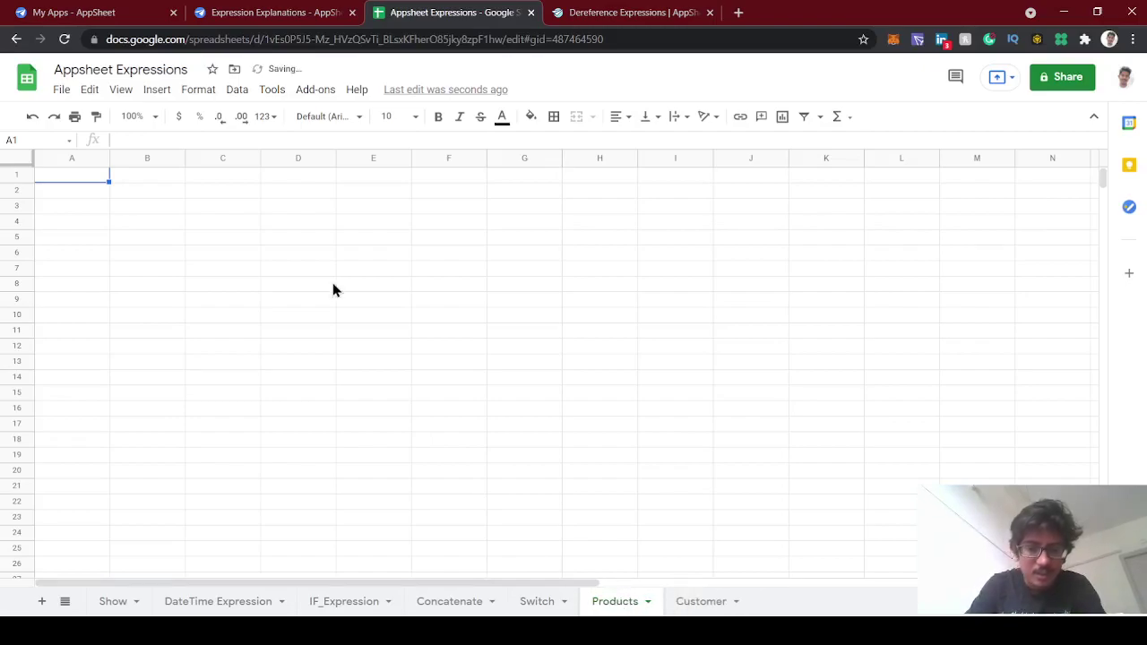
Step: Enter the column headers ProductName in A1 and Price in B1 of the Products sheet
{"action": "double_click", "coordinate": [79, 174]}
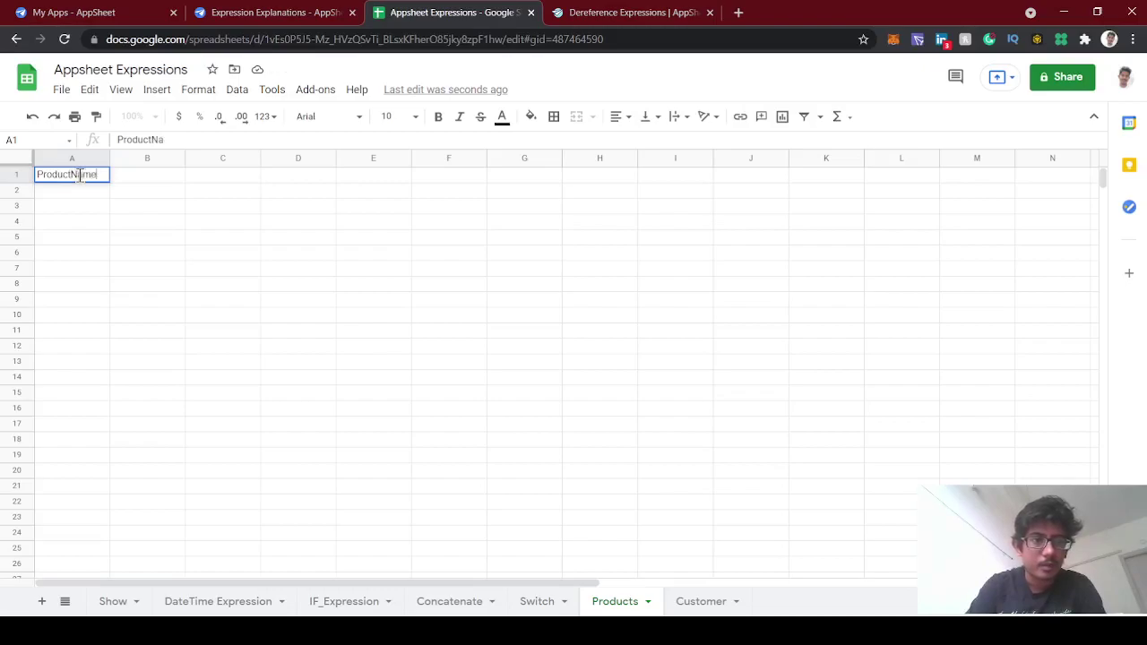
{"action": "key", "text": "Tab"}
{"action": "type", "text": "Pr"}
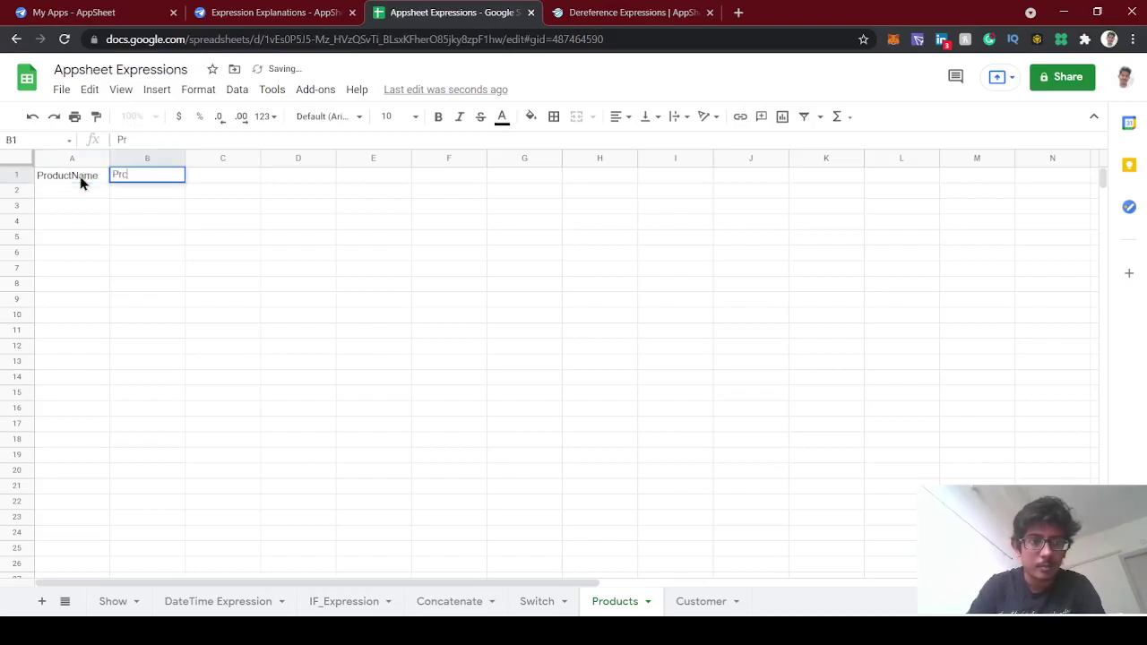
{"action": "type", "text": "ice"}
{"action": "key", "text": "Return"}
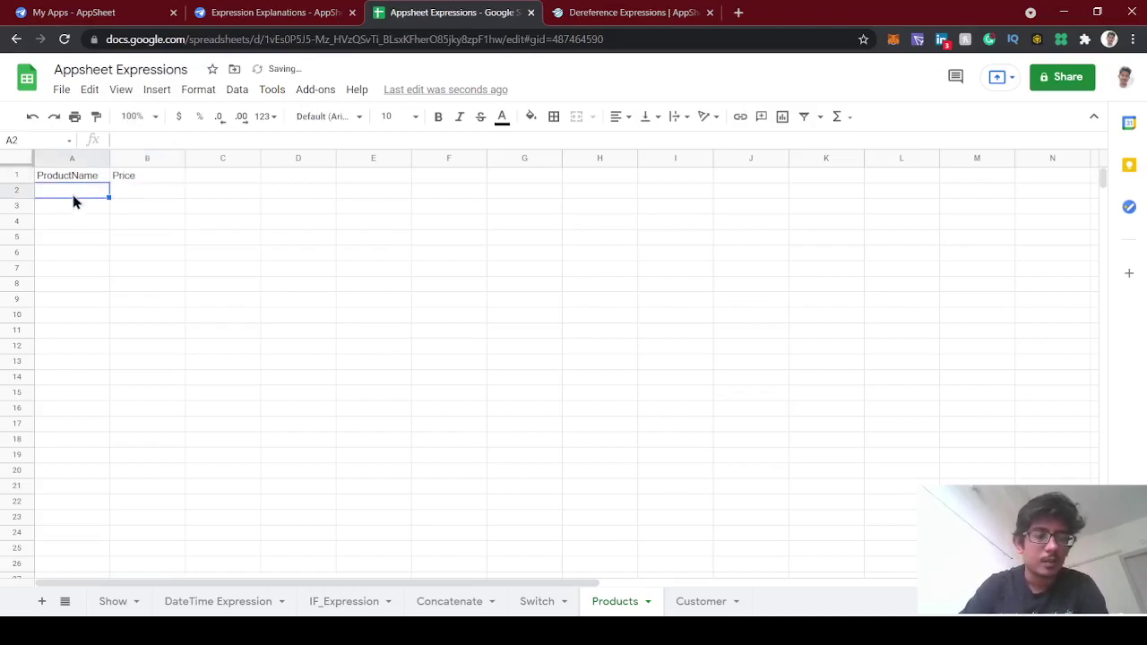
Step: Fill in two product rows under the headers: Laptop with price 400 and mobile with price 100
{"action": "double_click", "coordinate": [59, 189]}
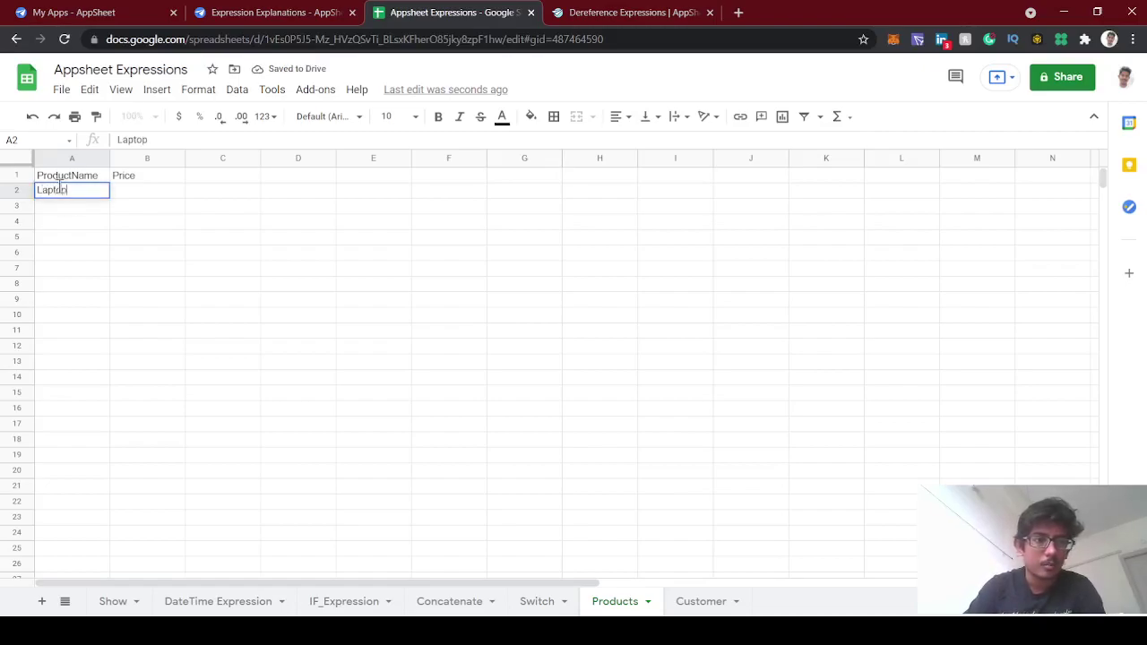
{"action": "left_click", "coordinate": [134, 190]}
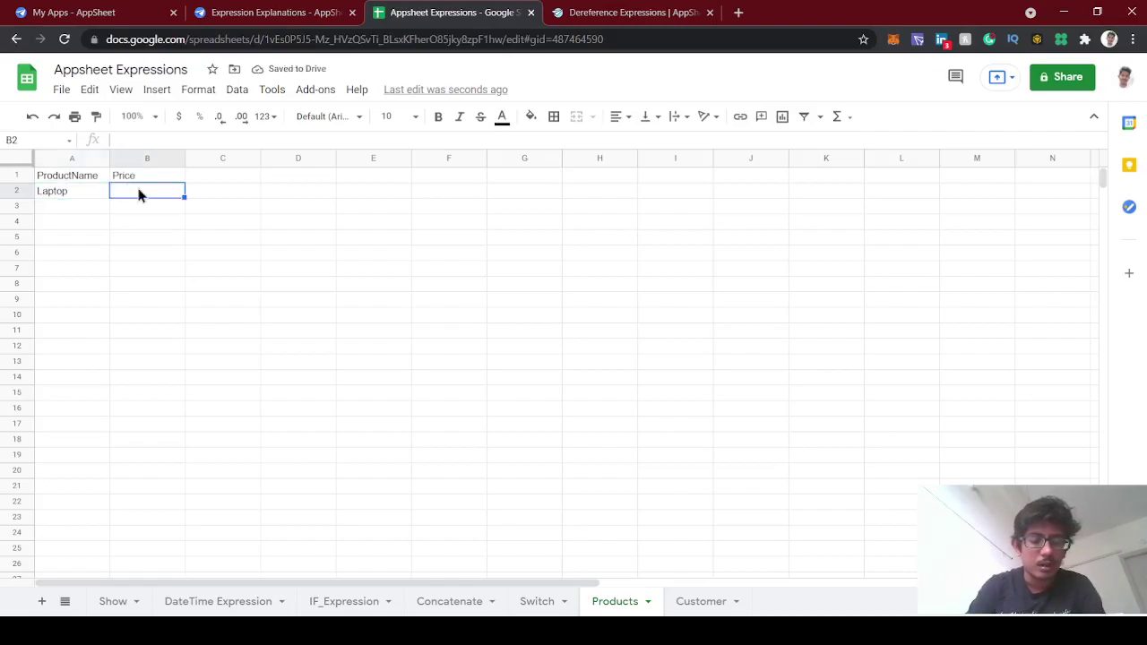
{"action": "type", "text": "400"}
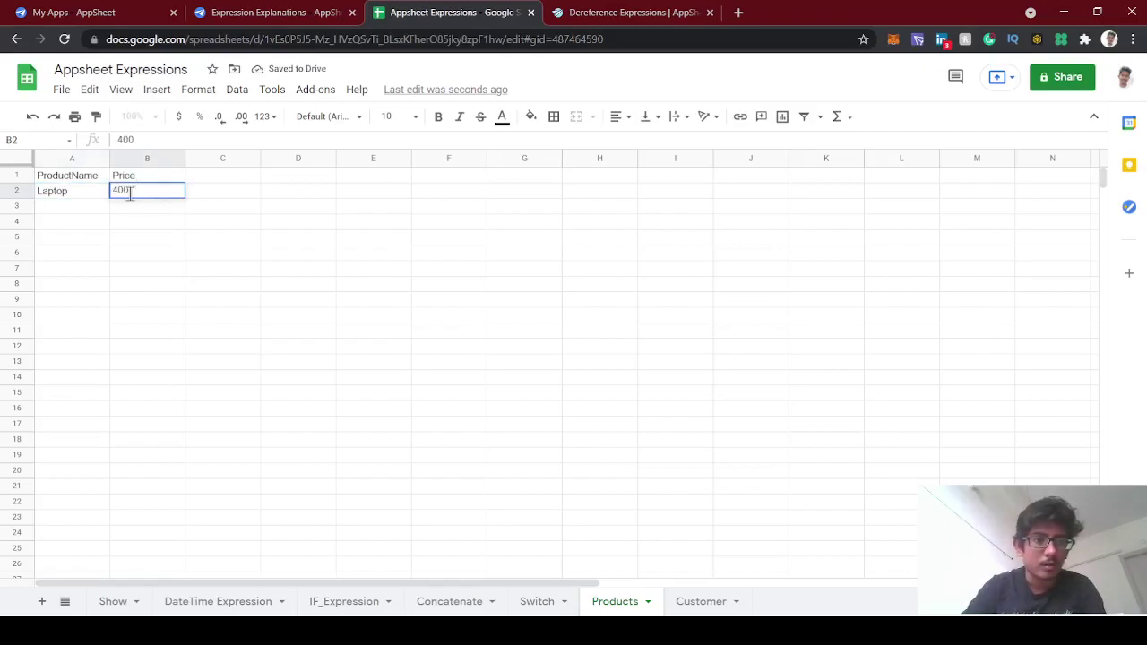
{"action": "key", "text": "Return"}
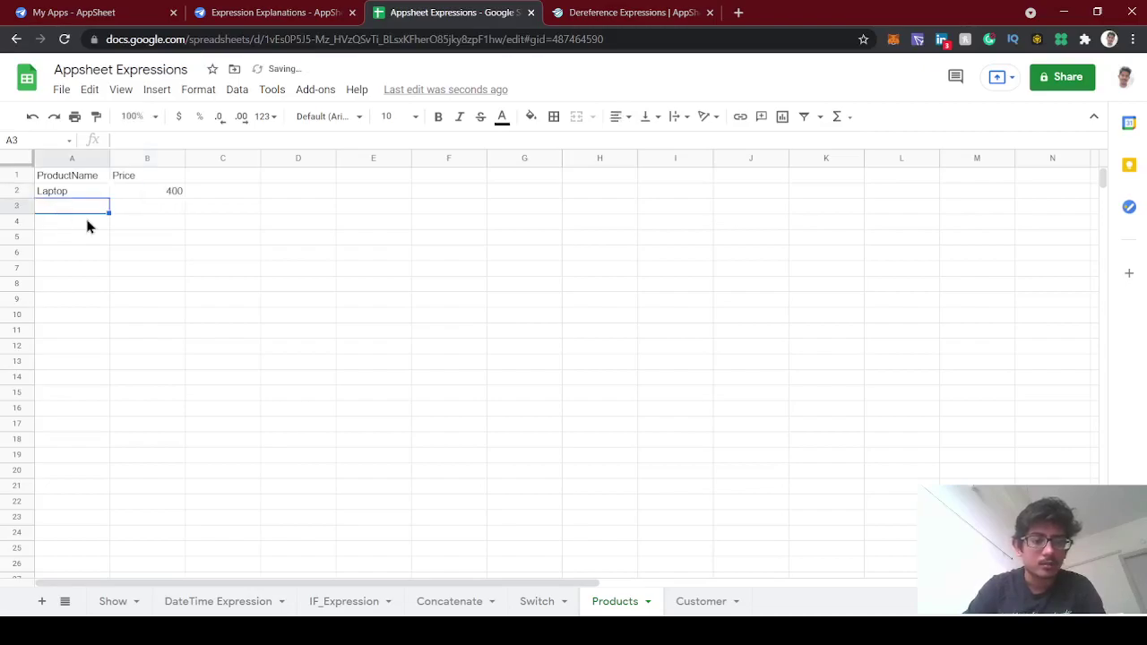
{"action": "type", "text": "mobile"}
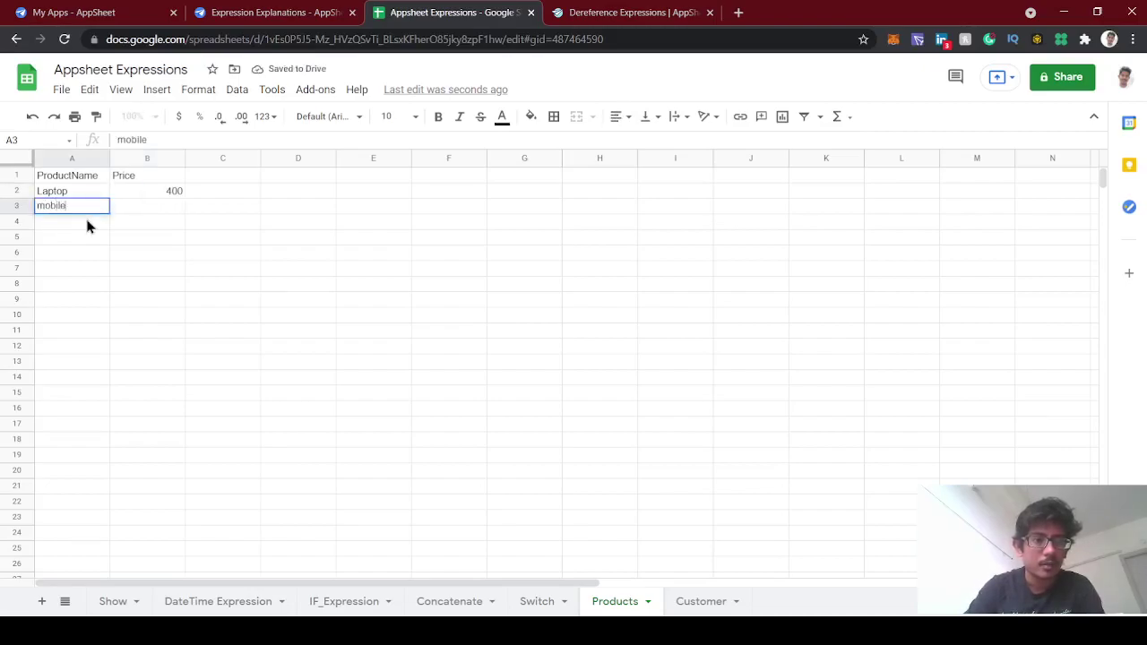
{"action": "left_click", "coordinate": [148, 210]}
{"action": "type", "text": "100"}
{"action": "key", "text": "Return"}
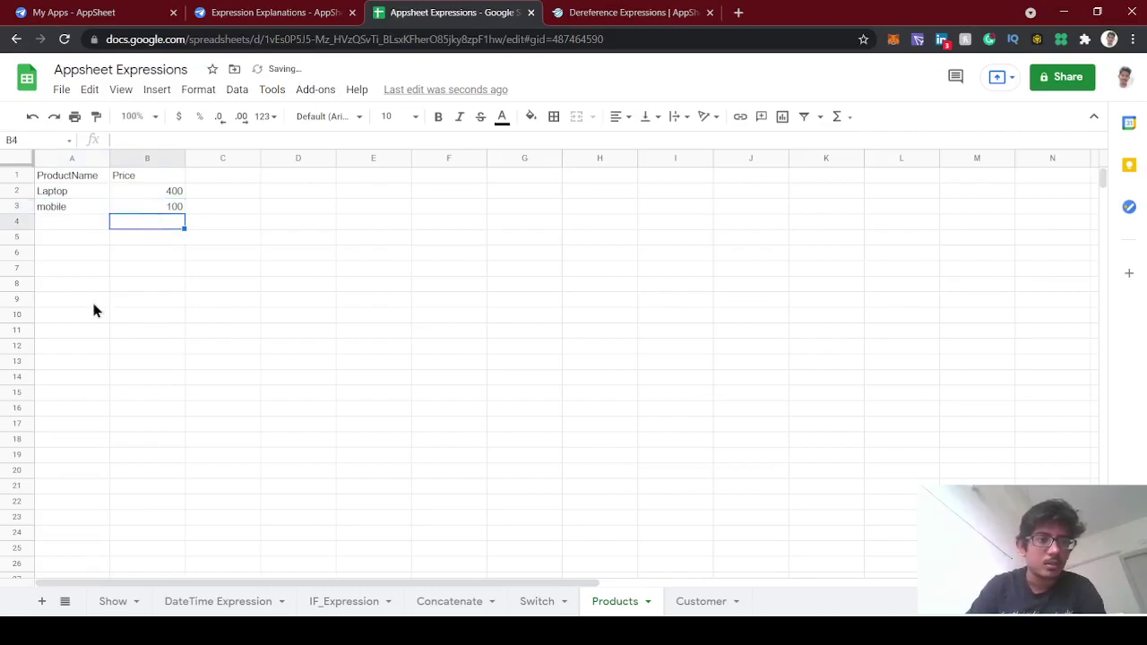
Step: Enter the column headers CustomerName in A1, Product in B1 and Price in C1 of the Customer sheet
{"action": "left_click", "coordinate": [697, 598]}
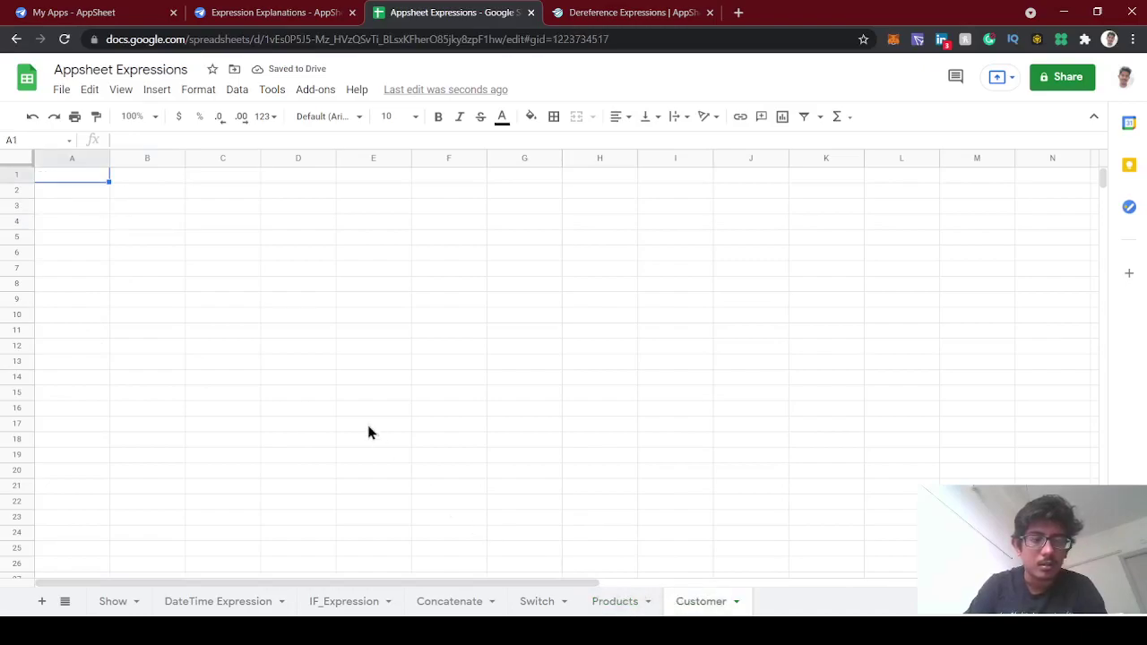
{"action": "type", "text": "Custo"}
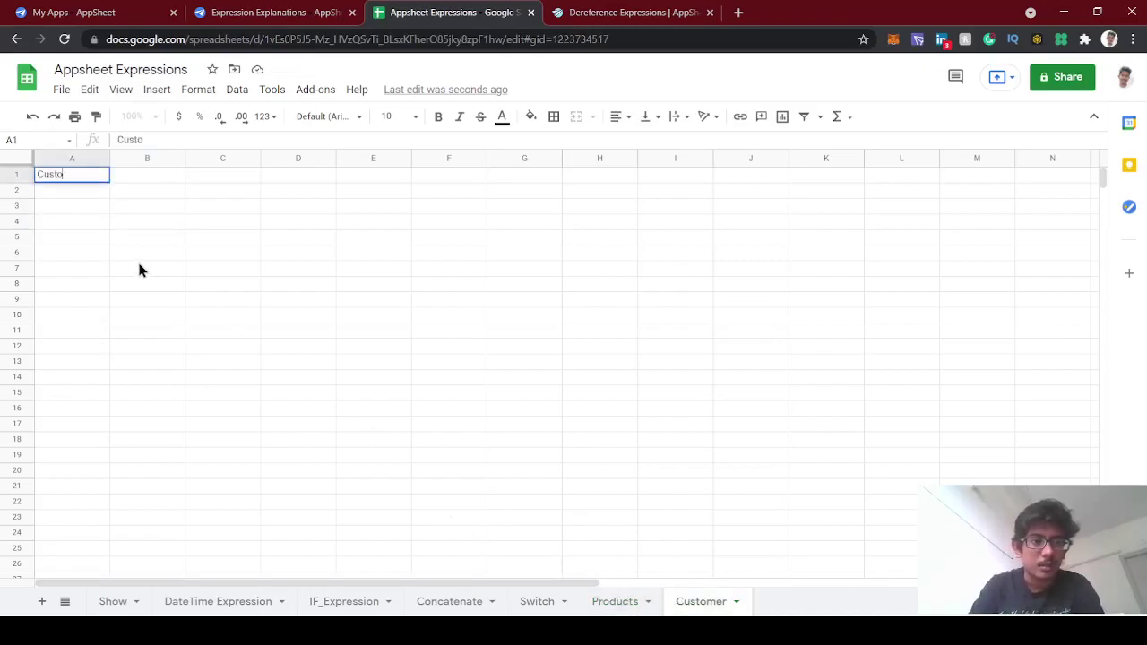
{"action": "type", "text": "merName"}
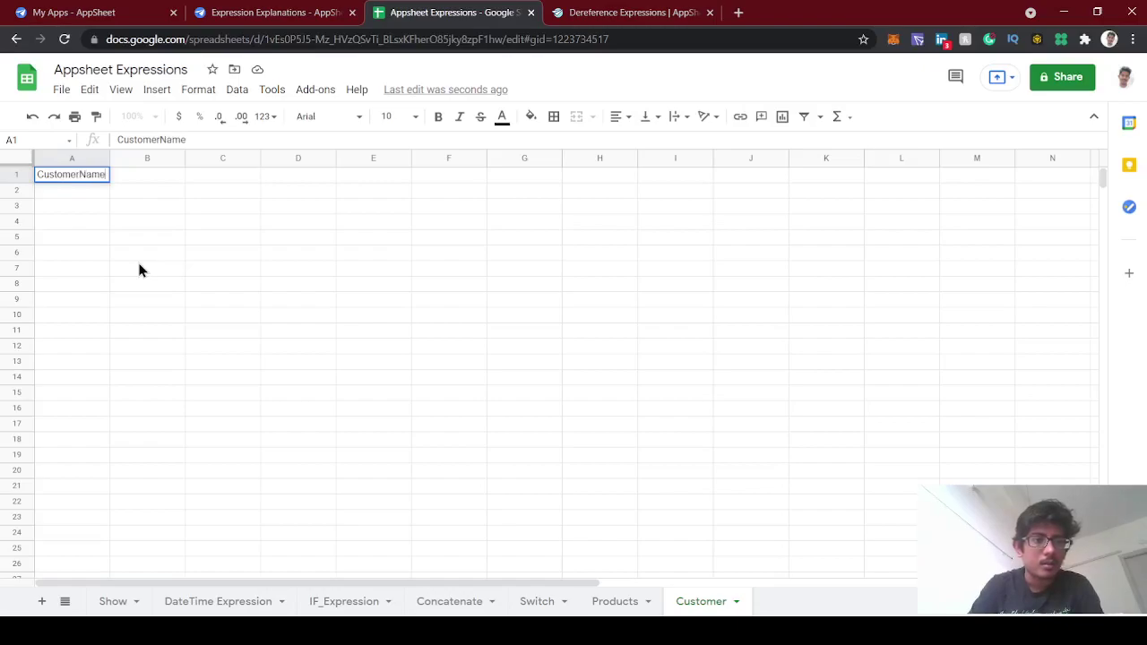
{"action": "key", "text": "Tab"}
{"action": "type", "text": "Product"}
{"action": "key", "text": "Return"}
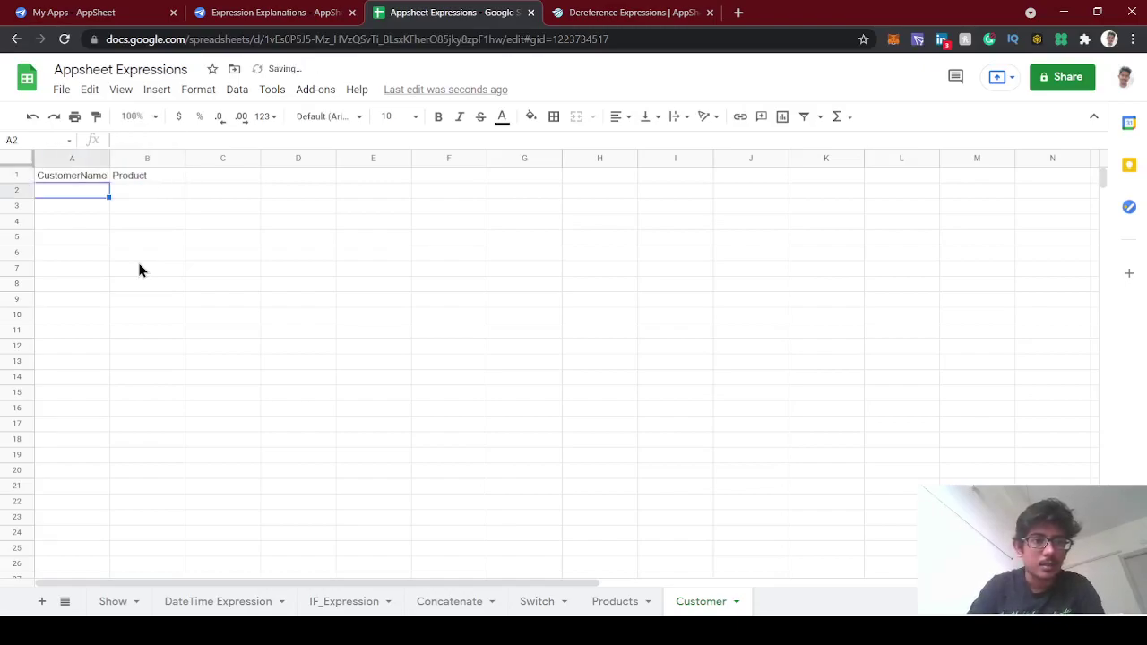
{"action": "key", "text": "Right"}
{"action": "key", "text": "Up"}
{"action": "key", "text": "Right"}
{"action": "type", "text": "P"}
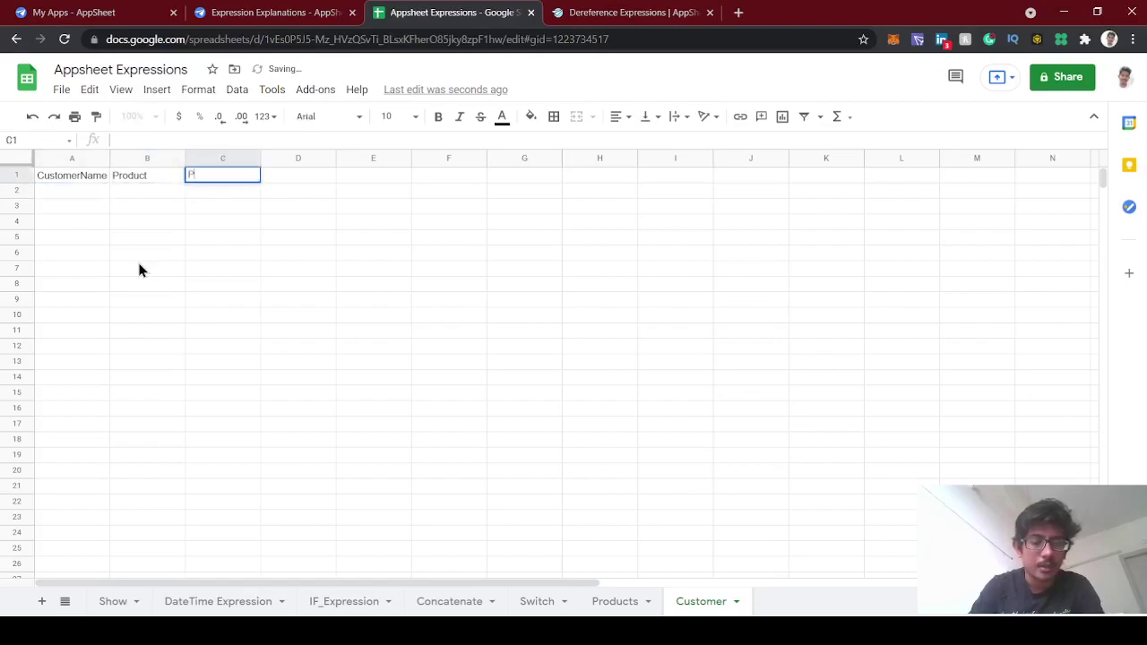
{"action": "type", "text": "rice"}
{"action": "key", "text": "Return"}
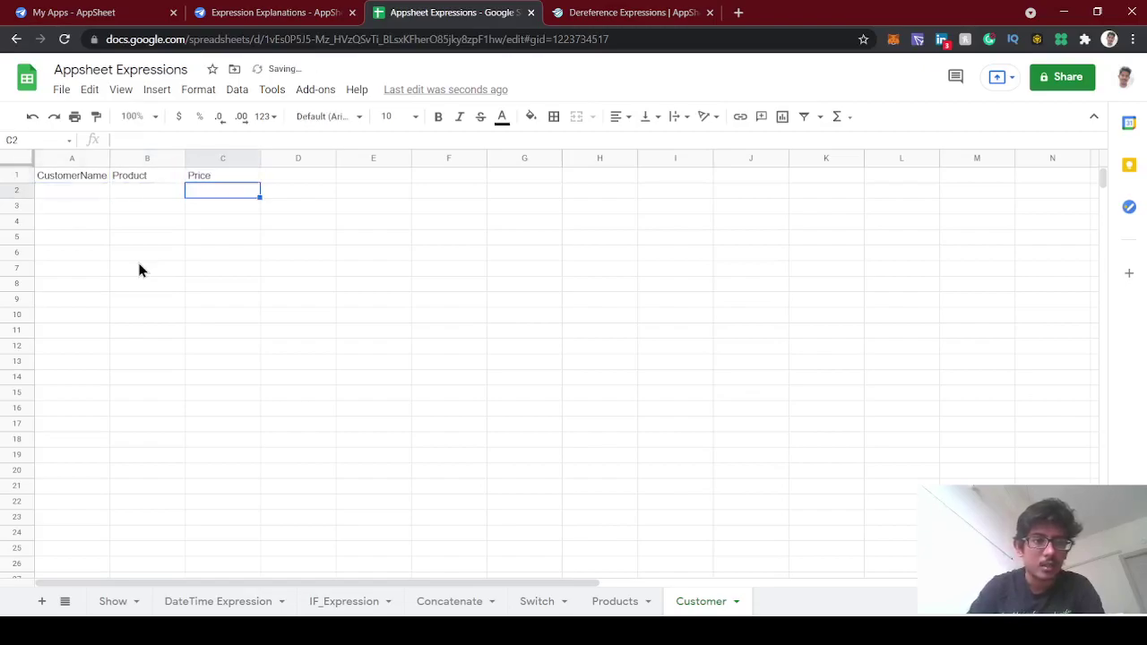
Step: Switch to the Expression Explanations app editor in AppSheet and reload the page
{"action": "left_click", "coordinate": [615, 604]}
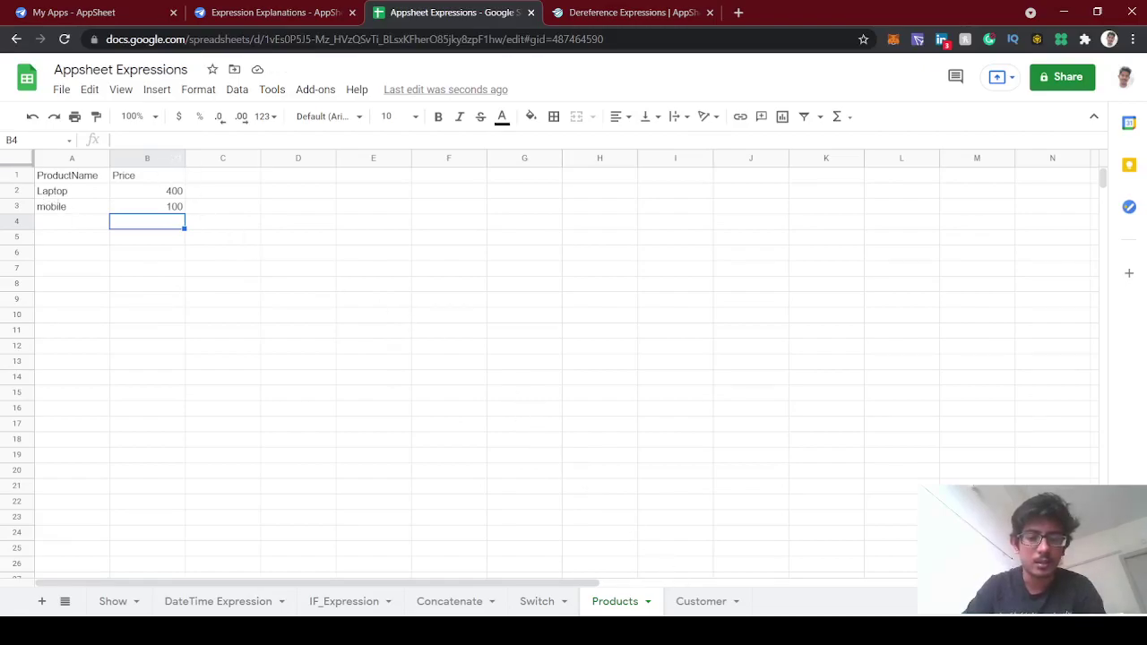
{"action": "left_click", "coordinate": [695, 606]}
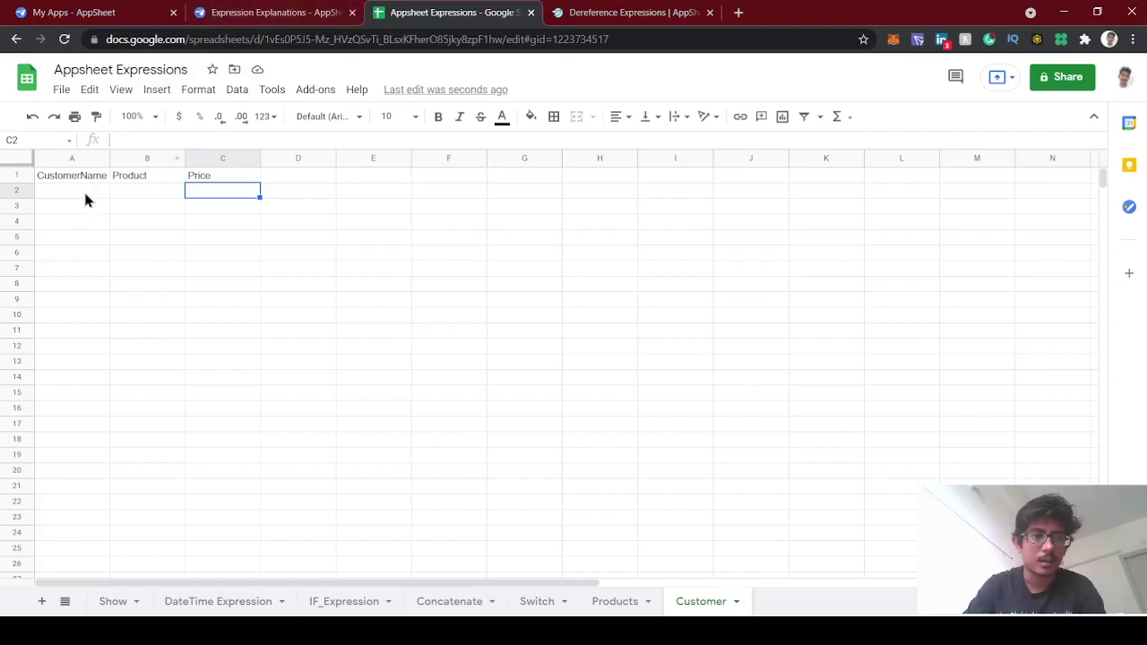
{"action": "left_click", "coordinate": [265, 10]}
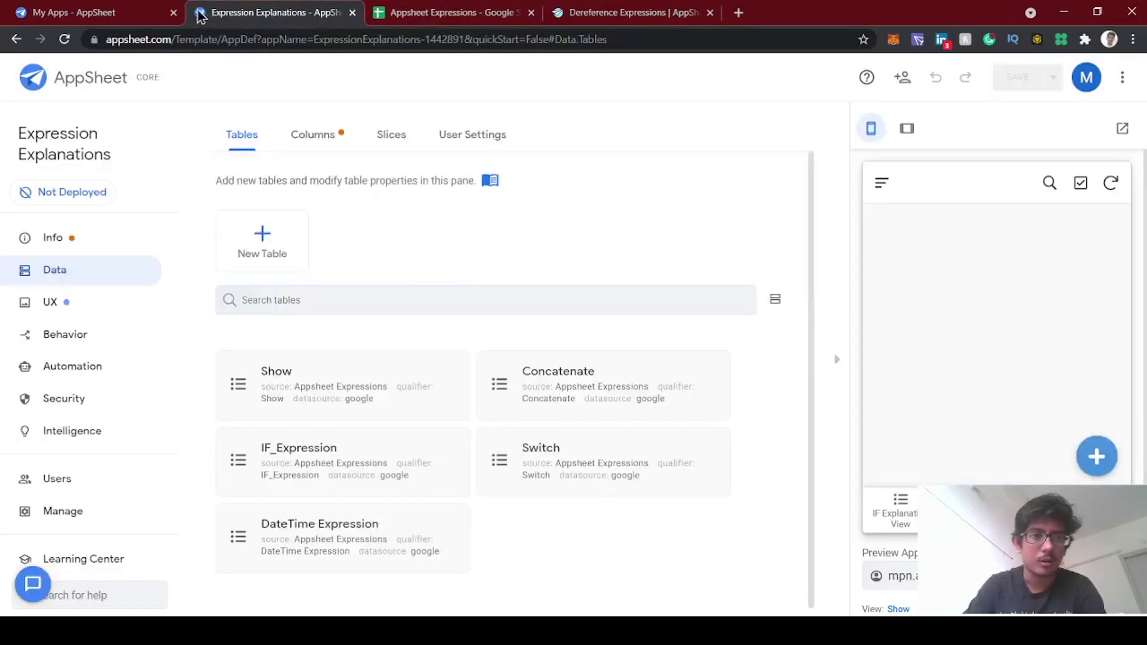
{"action": "left_click", "coordinate": [141, 9]}
{"action": "left_click", "coordinate": [269, 12]}
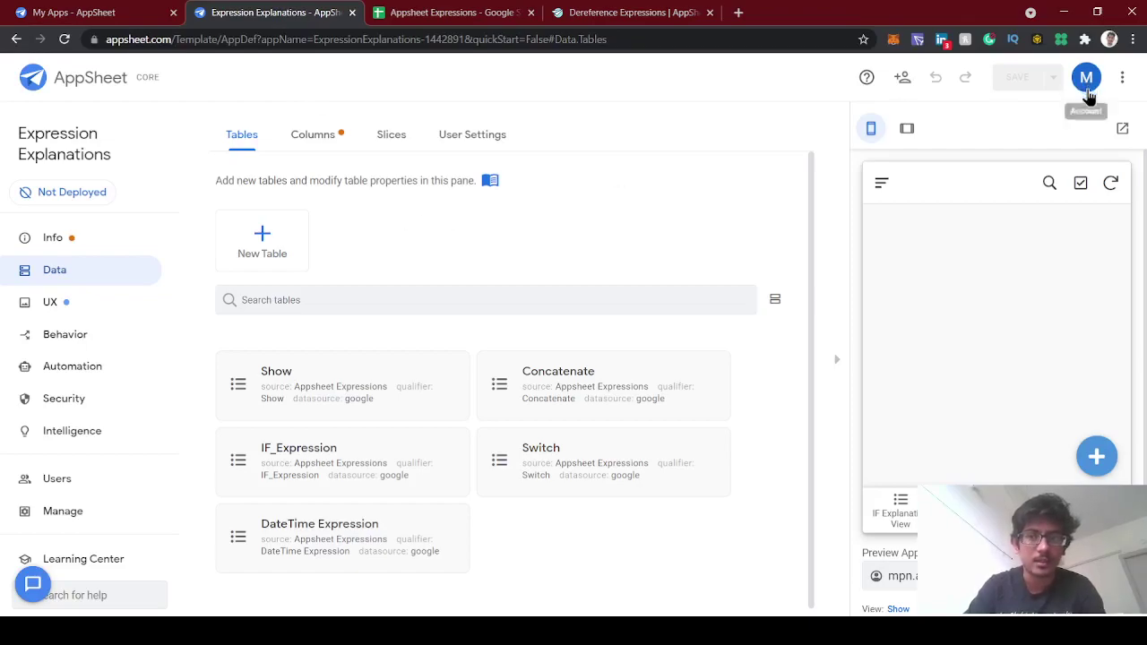
{"action": "left_click", "coordinate": [65, 38]}
{"action": "left_click", "coordinate": [452, 12]}
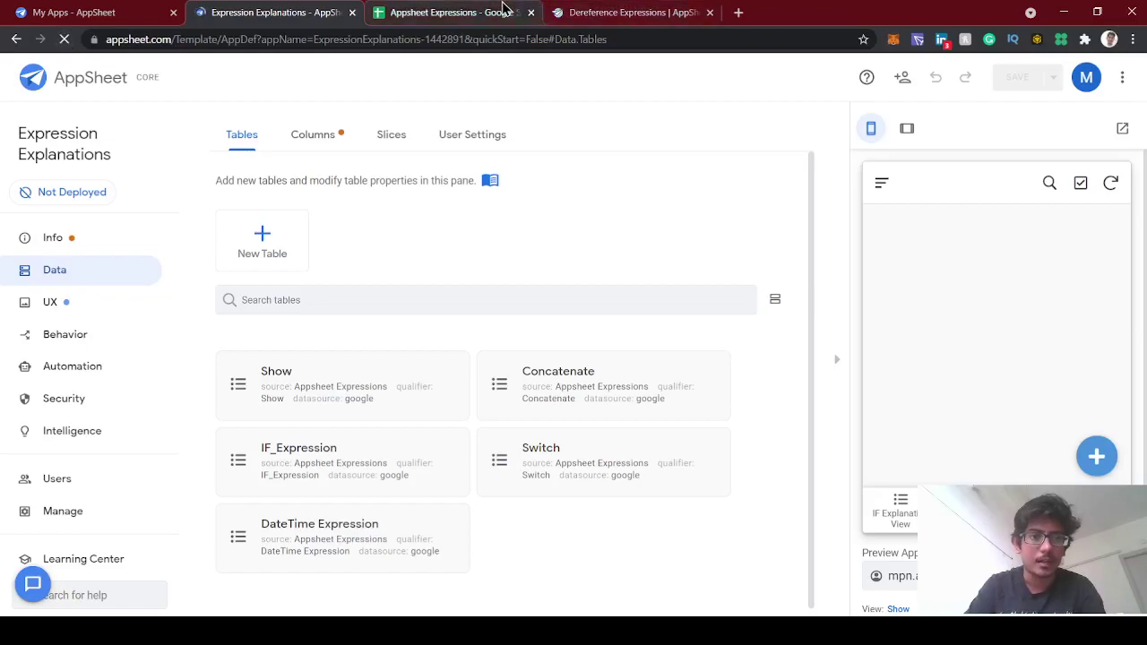
{"action": "left_click", "coordinate": [273, 11]}
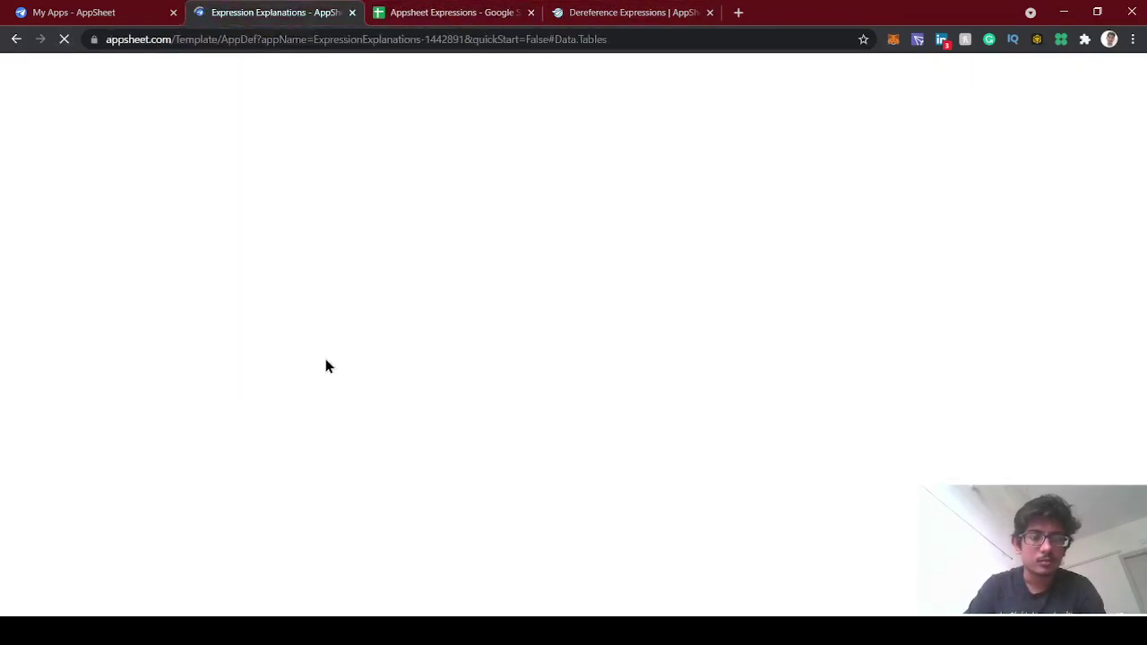
{"action": "left_click", "coordinate": [761, 630]}
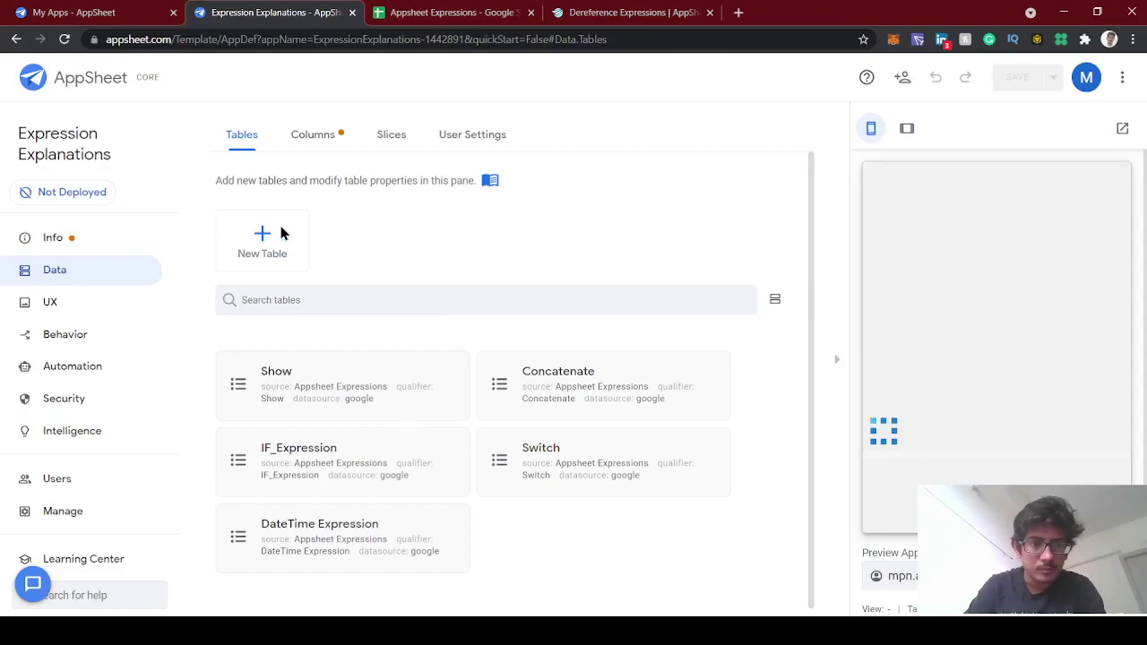
Step: Add a new table from the Products worksheet of the Appsheet Expressions spreadsheet, keeping updates, adds and deletes allowed
{"action": "left_click", "coordinate": [273, 260]}
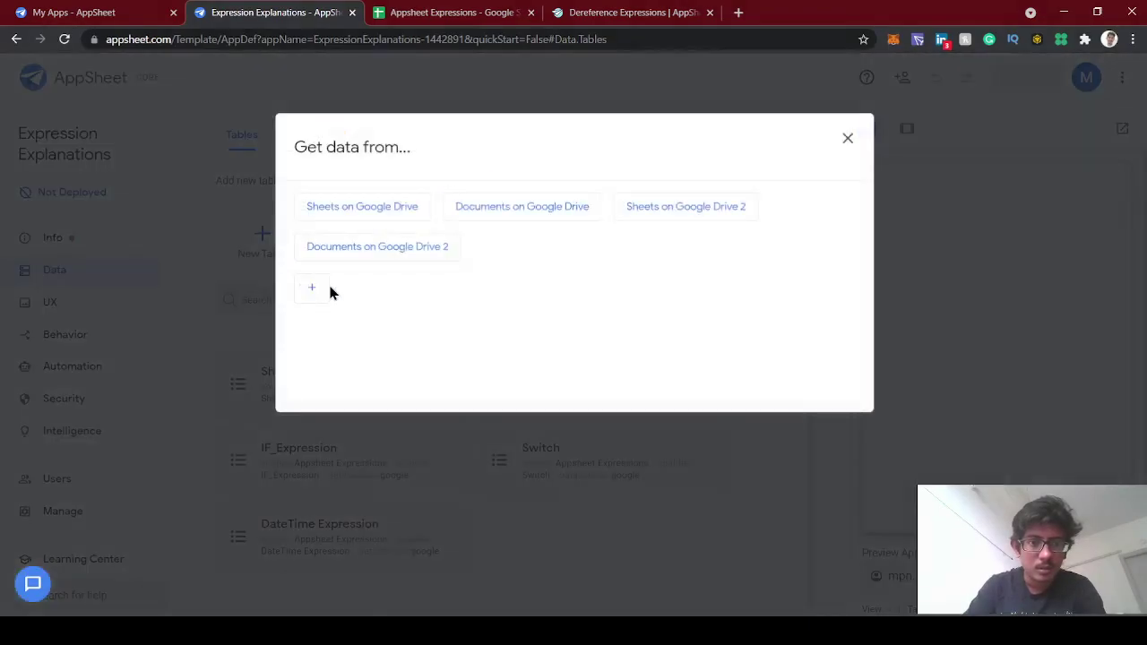
{"action": "left_click", "coordinate": [413, 258]}
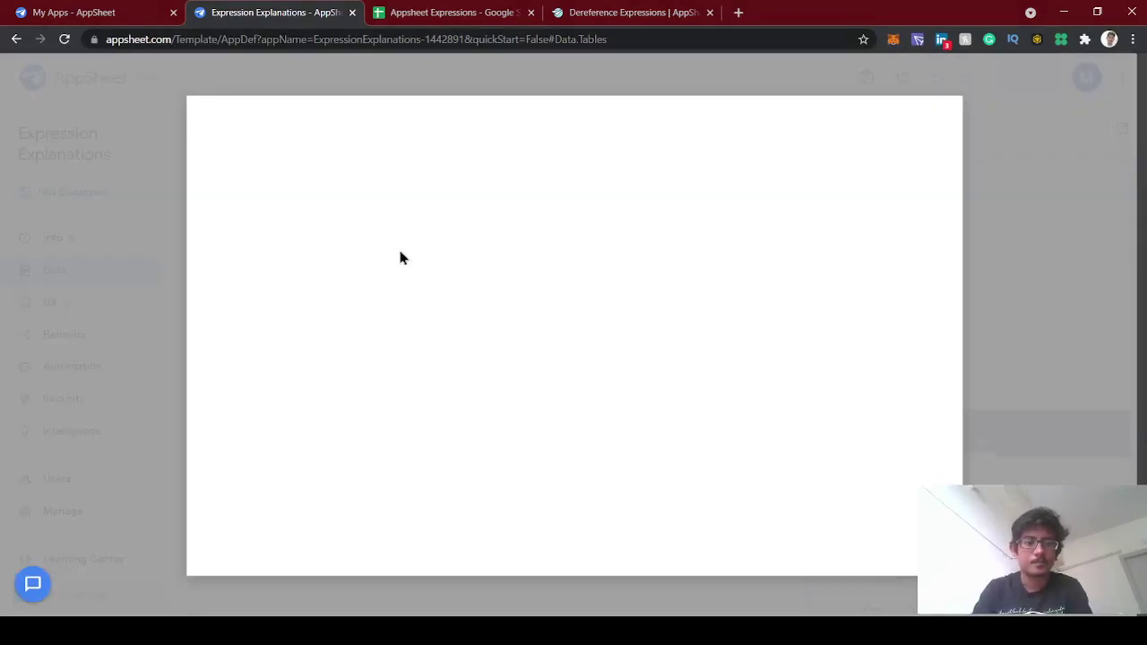
{"action": "left_click", "coordinate": [325, 206]}
{"action": "type", "text": "apps"}
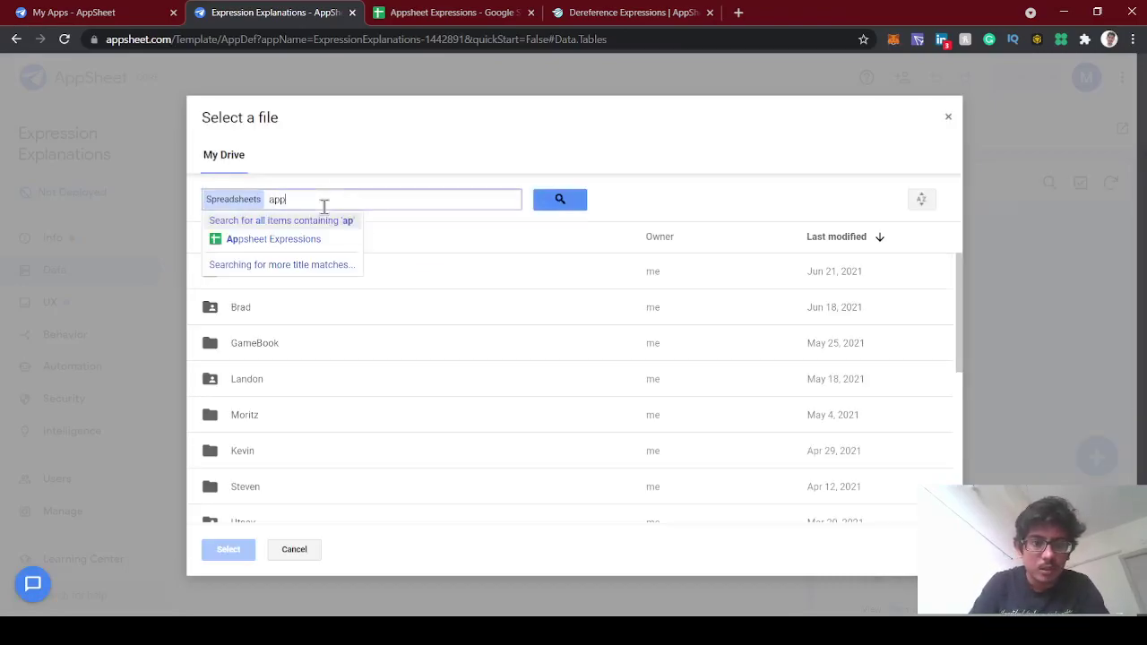
{"action": "left_click", "coordinate": [240, 238]}
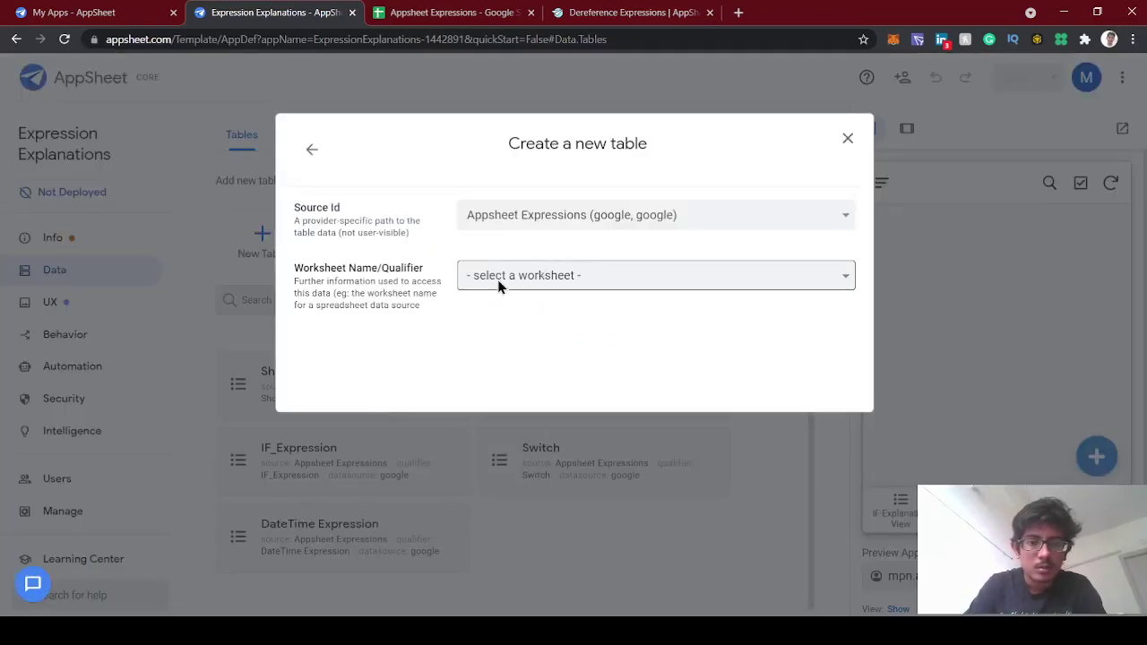
{"action": "left_click", "coordinate": [488, 392]}
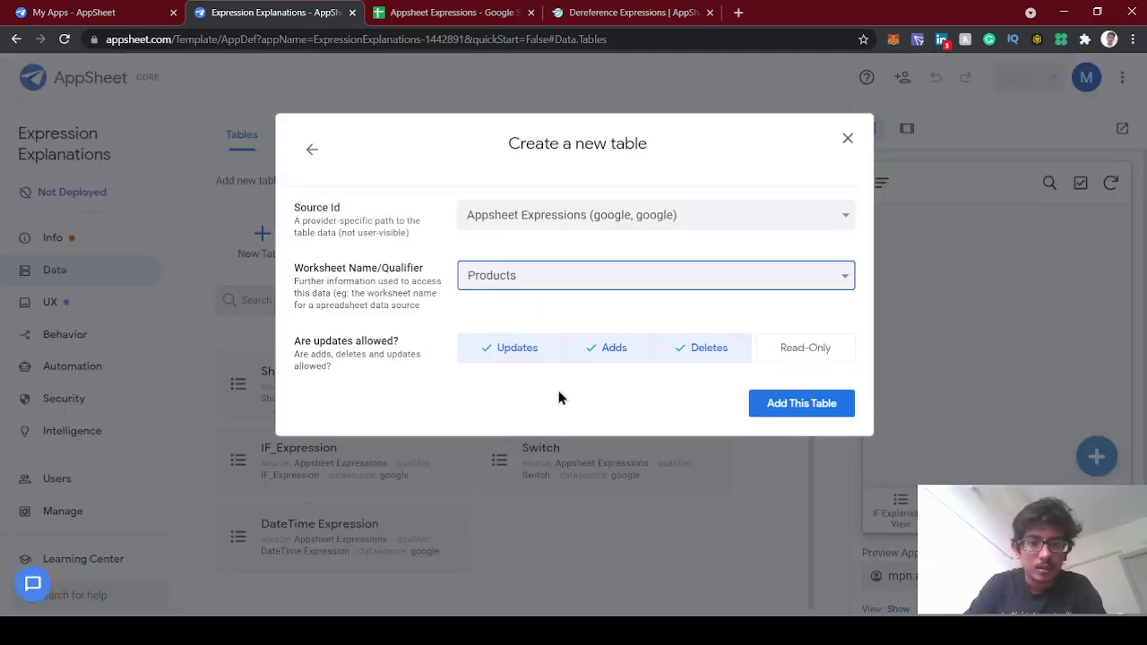
{"action": "left_click", "coordinate": [795, 408]}
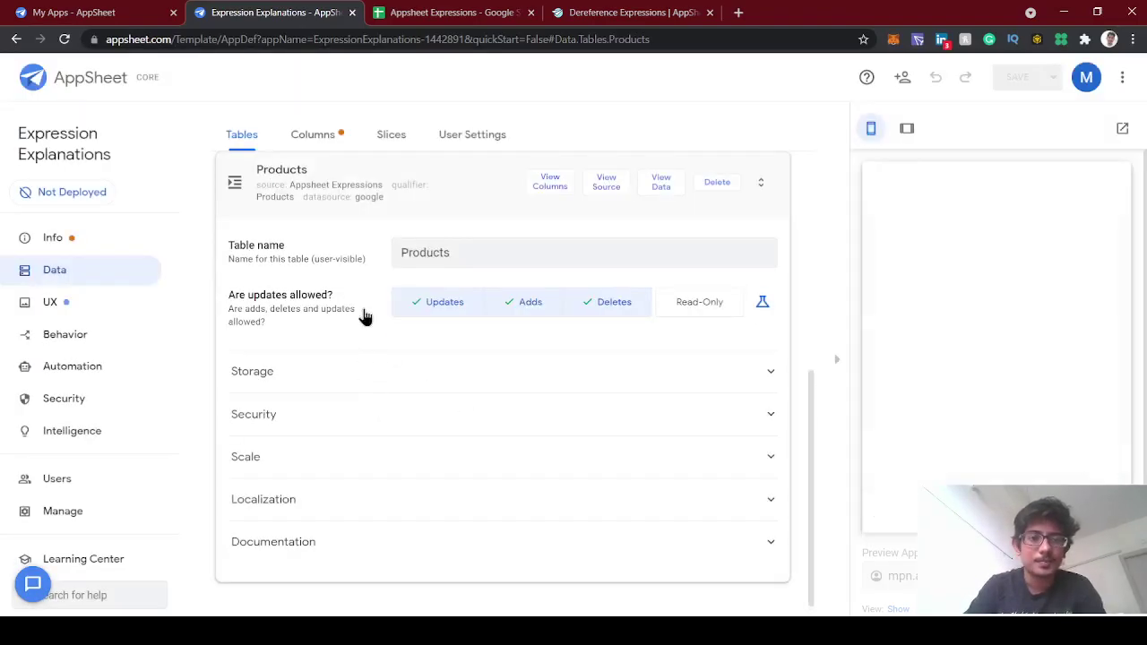
Step: Add another table from the Customer worksheet of the Appsheet Expressions spreadsheet, keeping updates, adds and deletes allowed
{"action": "scroll", "coordinate": [366, 315], "scroll_direction": "up", "scroll_amount": 5}
{"action": "left_click", "coordinate": [284, 254]}
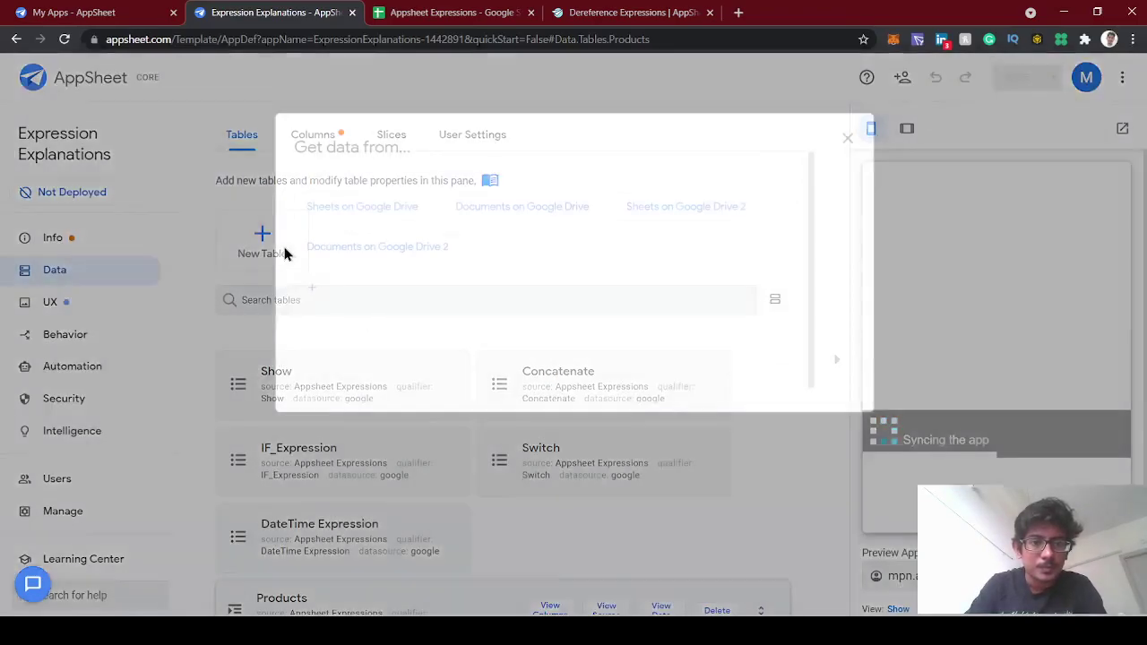
{"action": "left_click", "coordinate": [394, 219]}
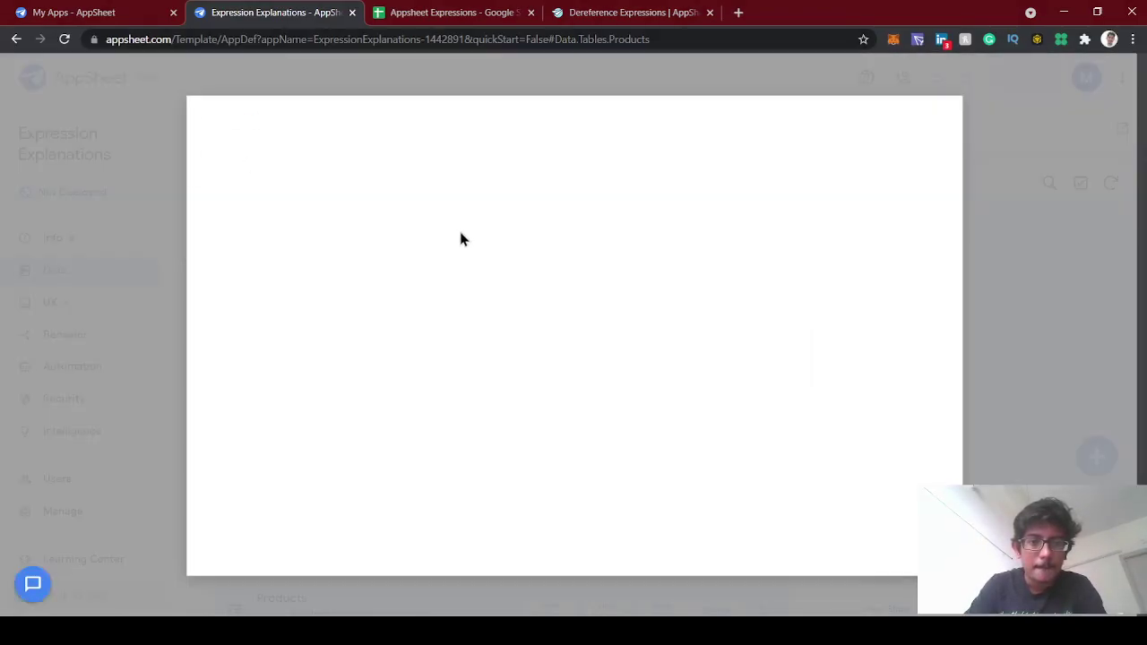
{"action": "left_click", "coordinate": [414, 201]}
{"action": "type", "text": "apps"}
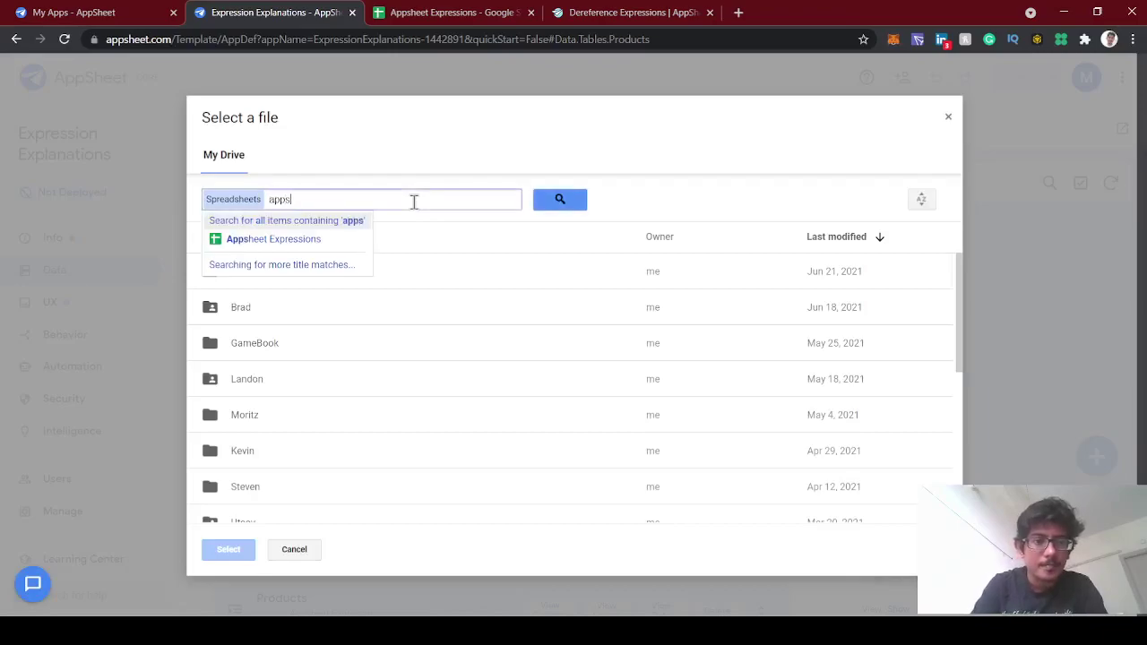
{"action": "left_click", "coordinate": [268, 240]}
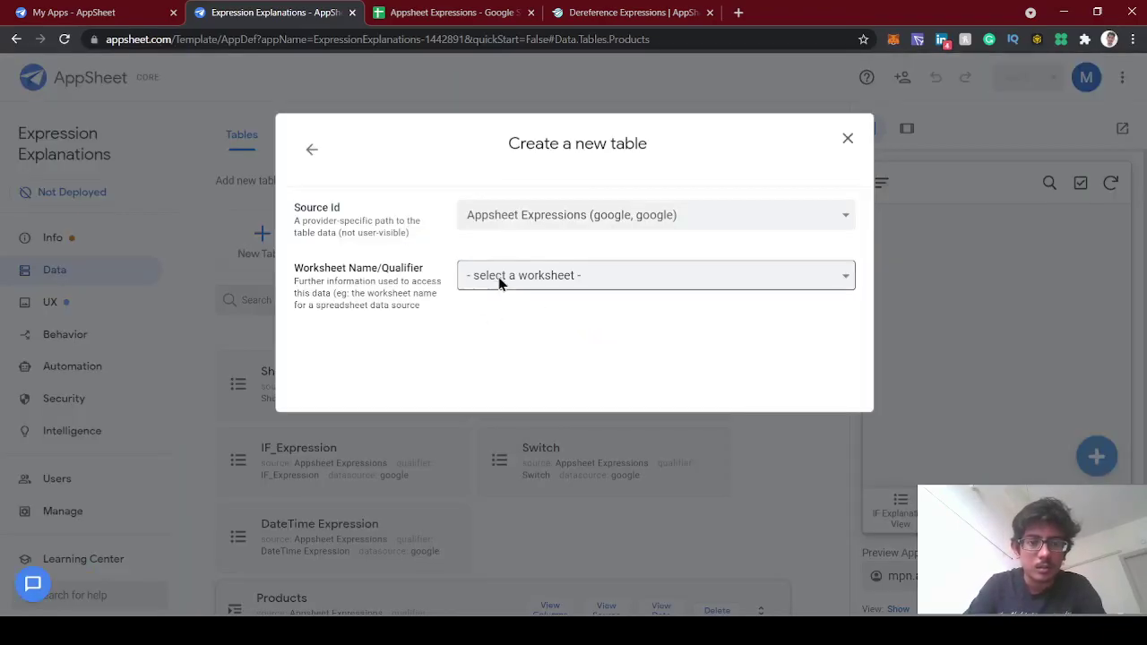
{"action": "left_click", "coordinate": [500, 277]}
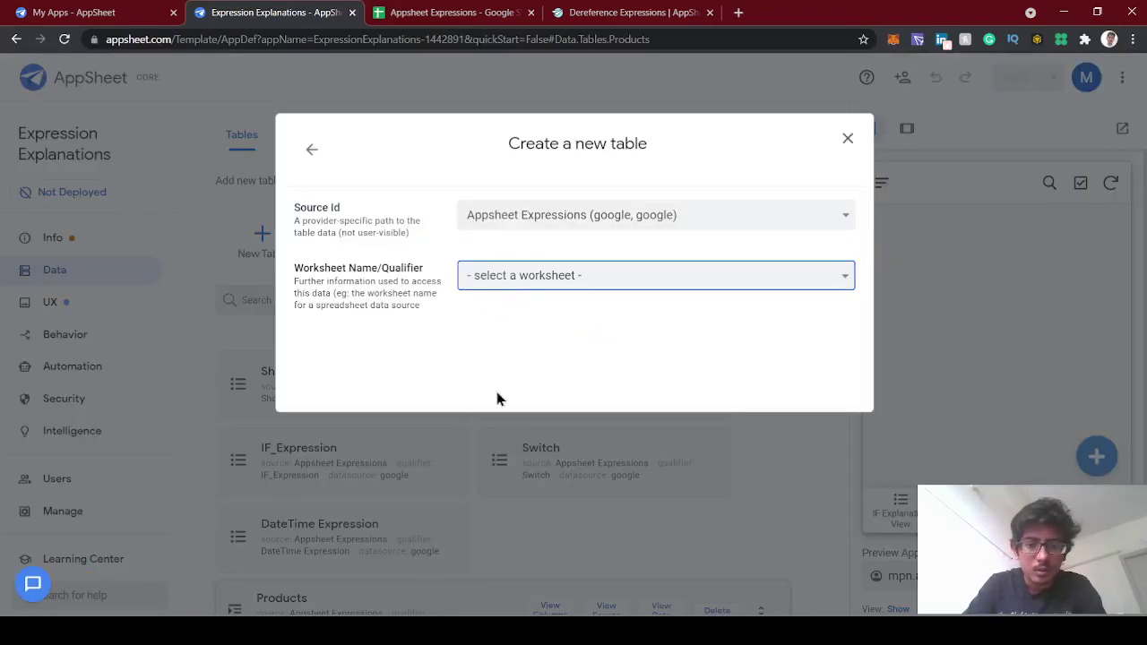
{"action": "left_click", "coordinate": [487, 412]}
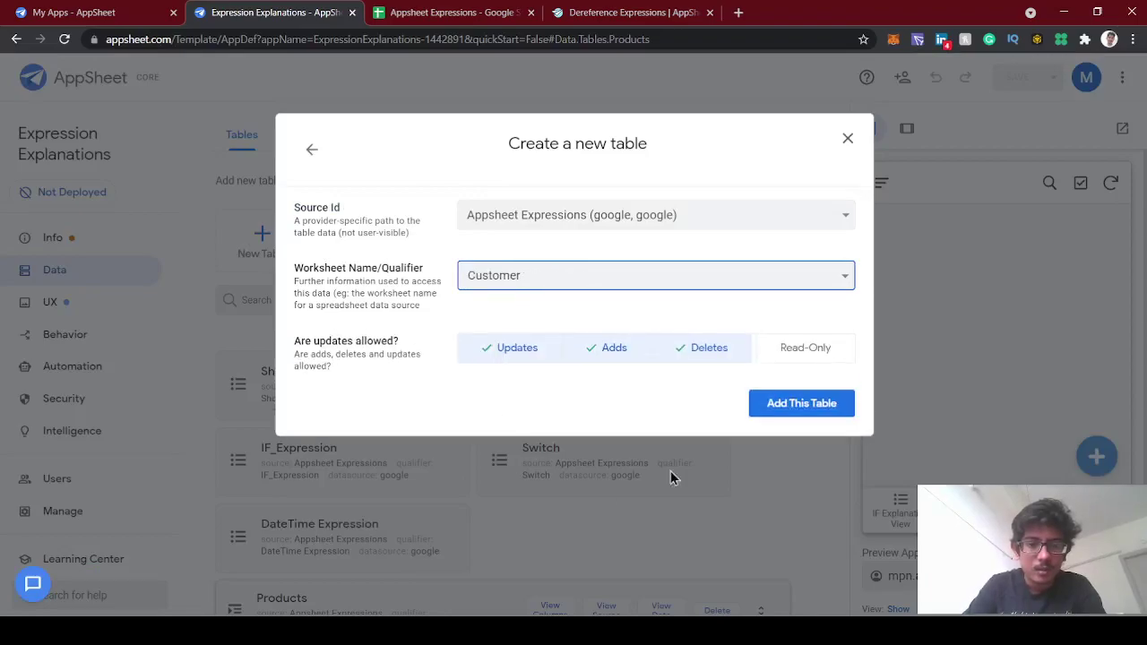
{"action": "left_click", "coordinate": [823, 400]}
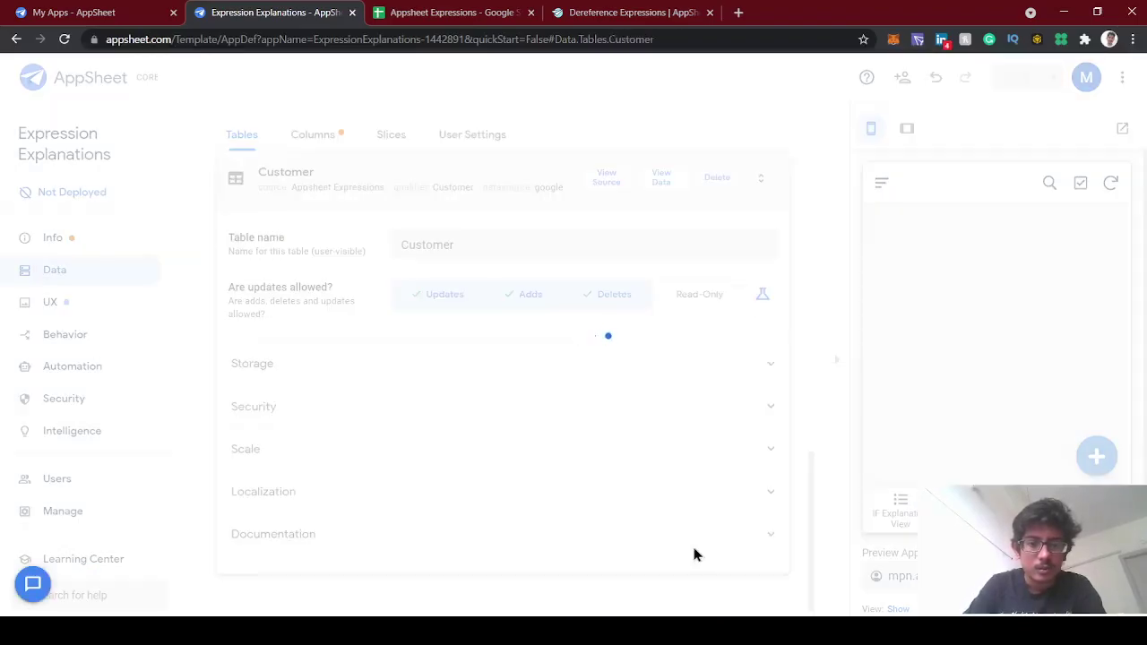
Step: Open the Customer table's column definitions and compare the Product column with the headers in the Customer sheet
{"action": "left_click", "coordinate": [453, 12]}
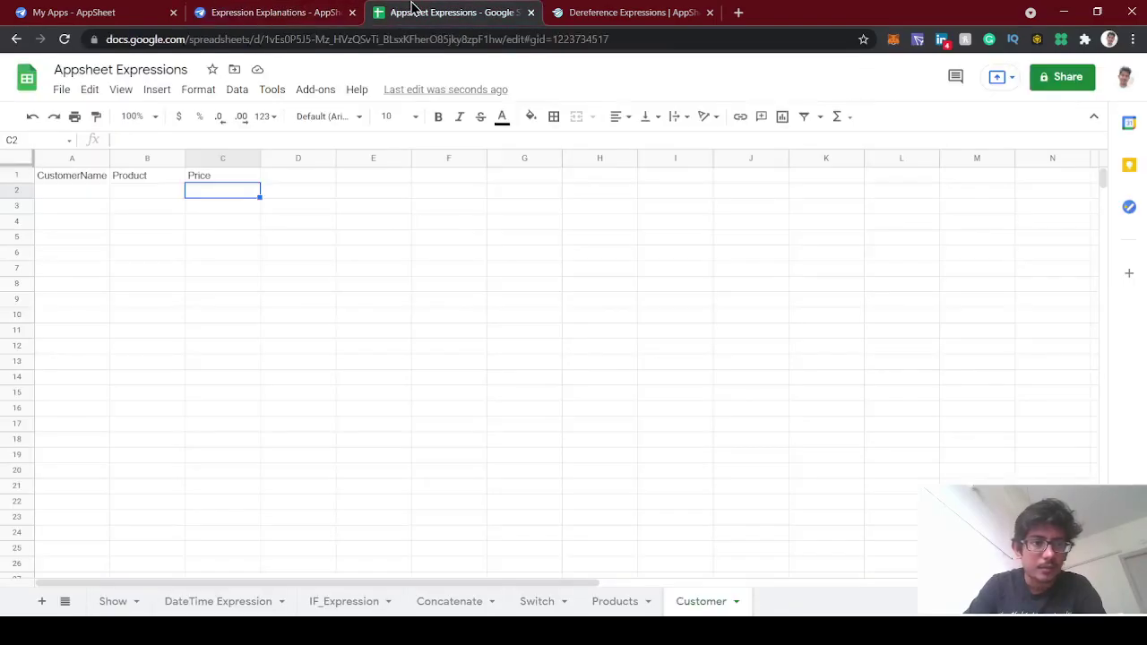
{"action": "left_click", "coordinate": [245, 11]}
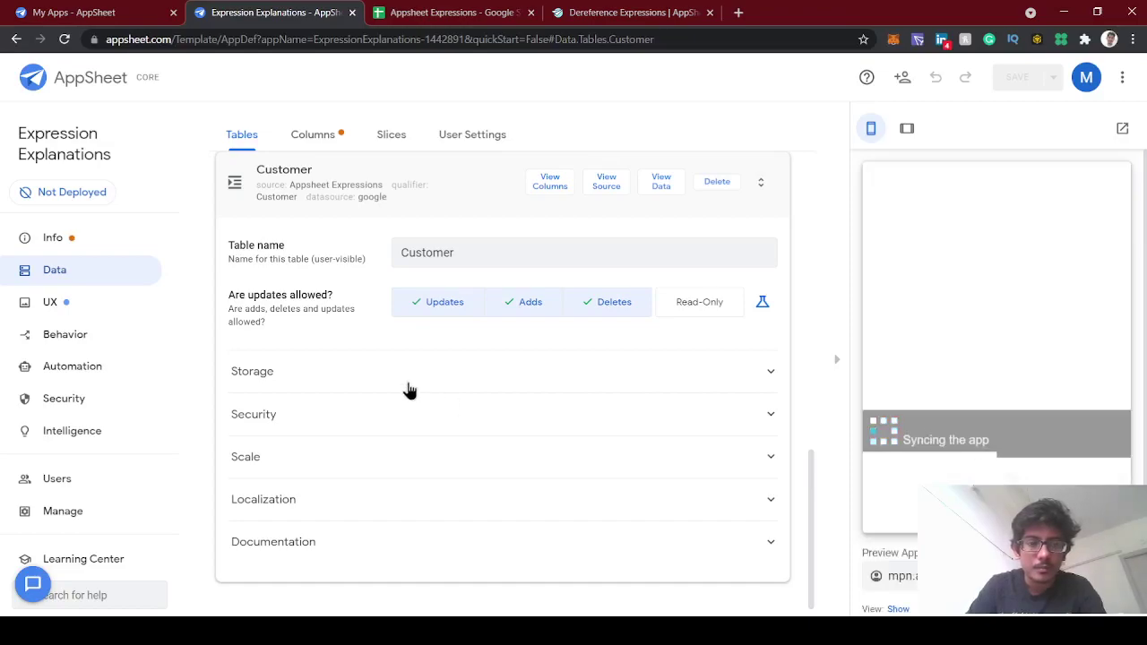
{"action": "left_click", "coordinate": [550, 181]}
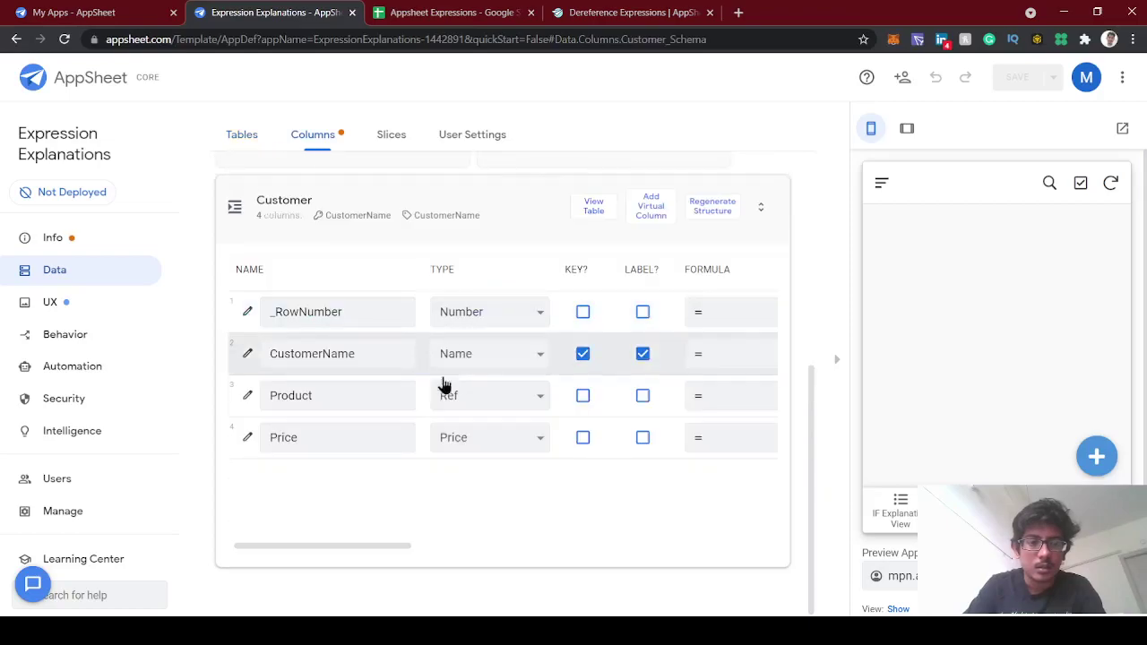
{"action": "left_click", "coordinate": [309, 395]}
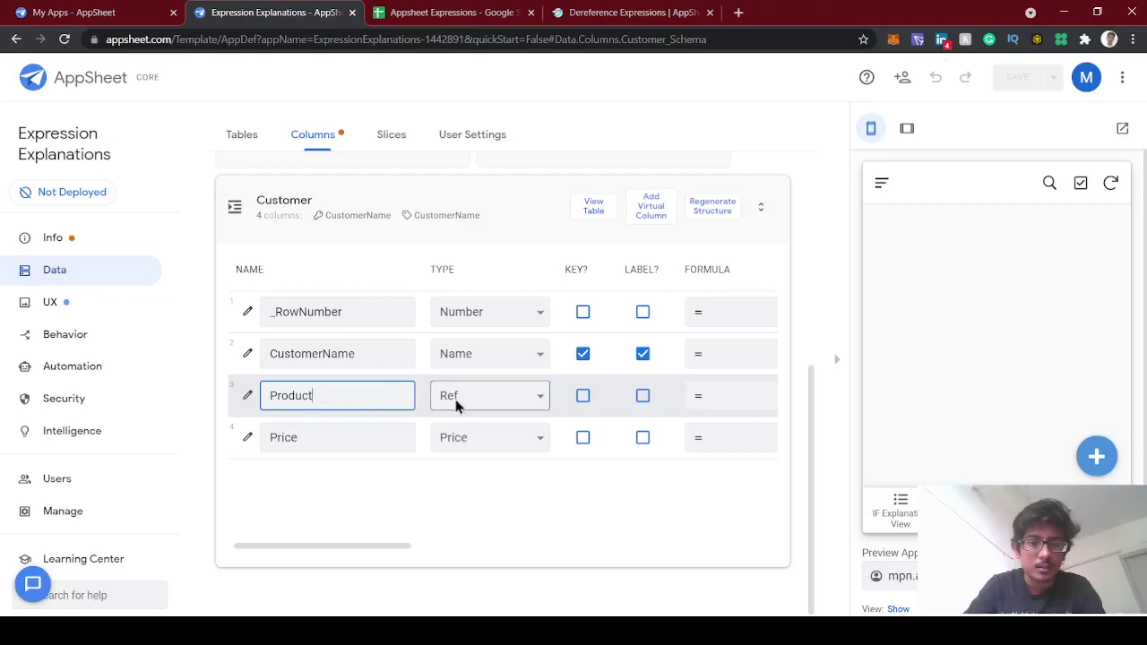
{"action": "left_click", "coordinate": [479, 11]}
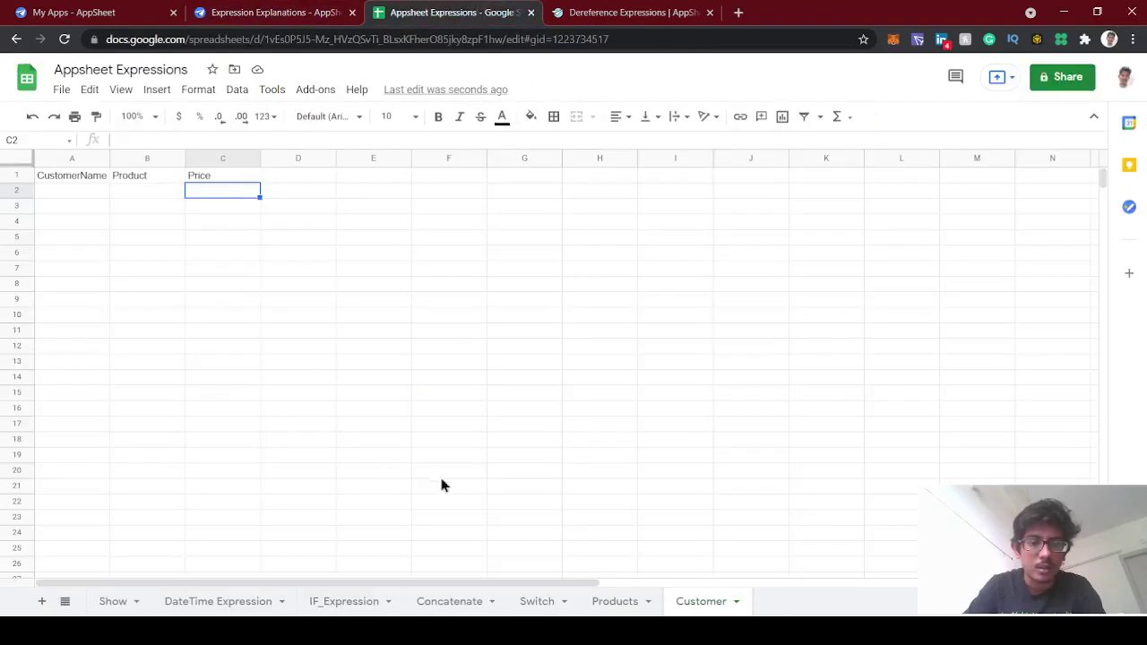
{"action": "left_click", "coordinate": [273, 11]}
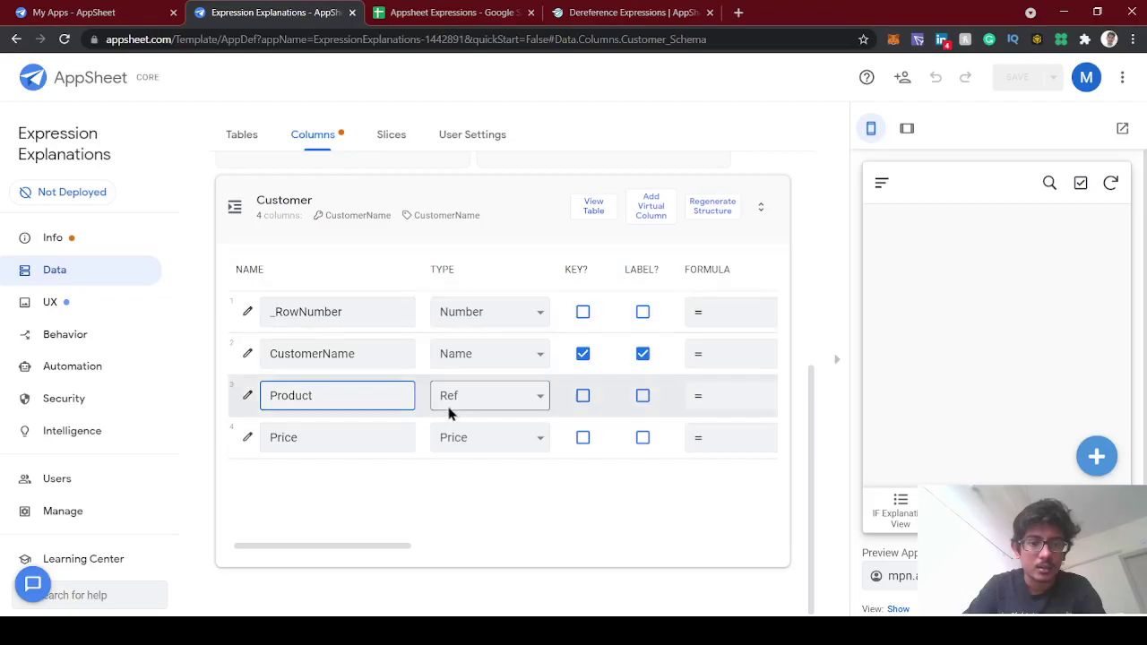
Step: Open the definition of the Customer table's Product column and check its data type and referenced source table
{"action": "left_click", "coordinate": [249, 396]}
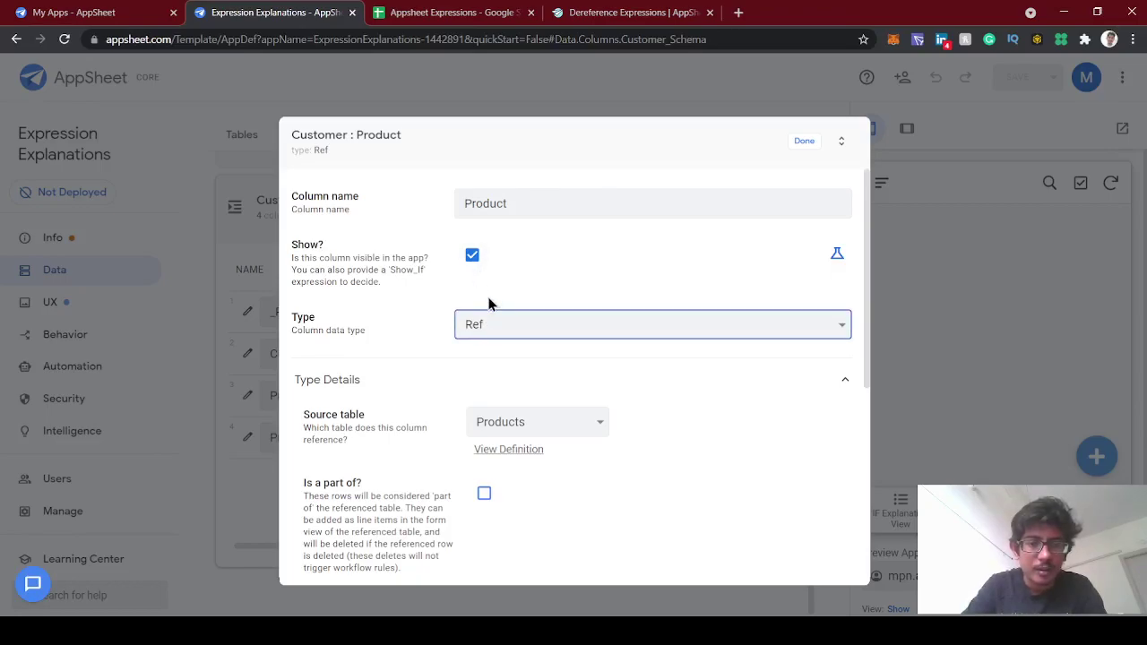
{"action": "left_click", "coordinate": [401, 393]}
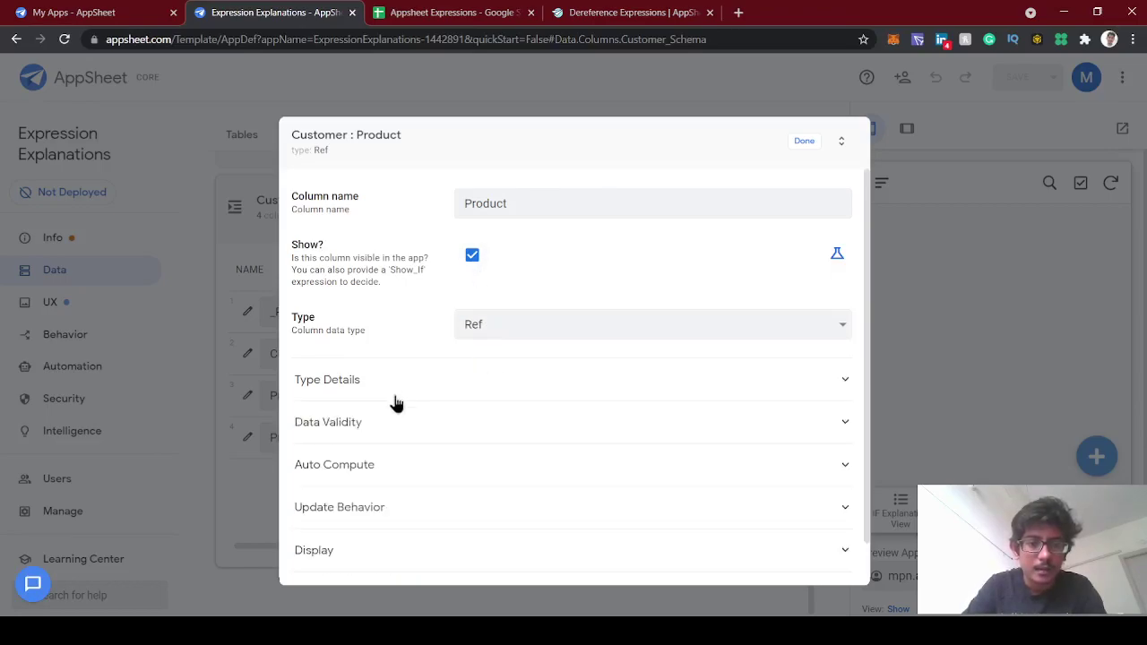
{"action": "left_click", "coordinate": [446, 372]}
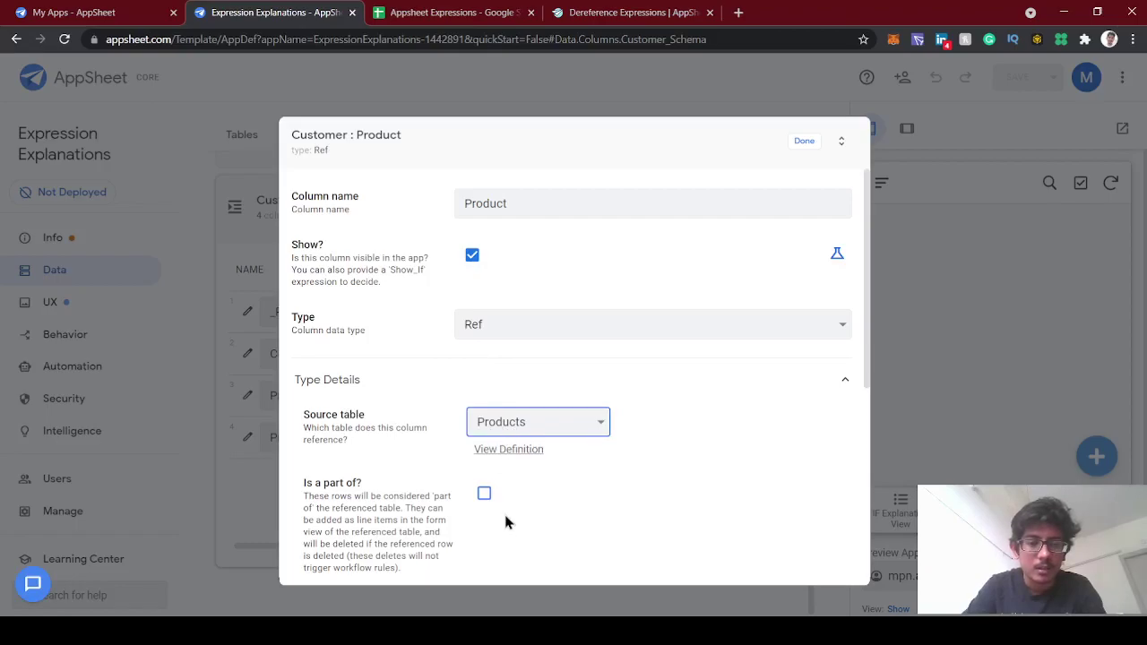
Step: Review the remaining reference options of the Customer table's Product column, close its definition and look across the table's columns
{"action": "scroll", "coordinate": [504, 532], "scroll_direction": "down", "scroll_amount": 4}
{"action": "scroll", "coordinate": [504, 532], "scroll_direction": "up", "scroll_amount": 5}
{"action": "left_click", "coordinate": [803, 140]}
{"action": "scroll", "coordinate": [416, 439], "scroll_direction": "right", "scroll_amount": 2}
{"action": "scroll", "coordinate": [417, 440], "scroll_direction": "left", "scroll_amount": 2}
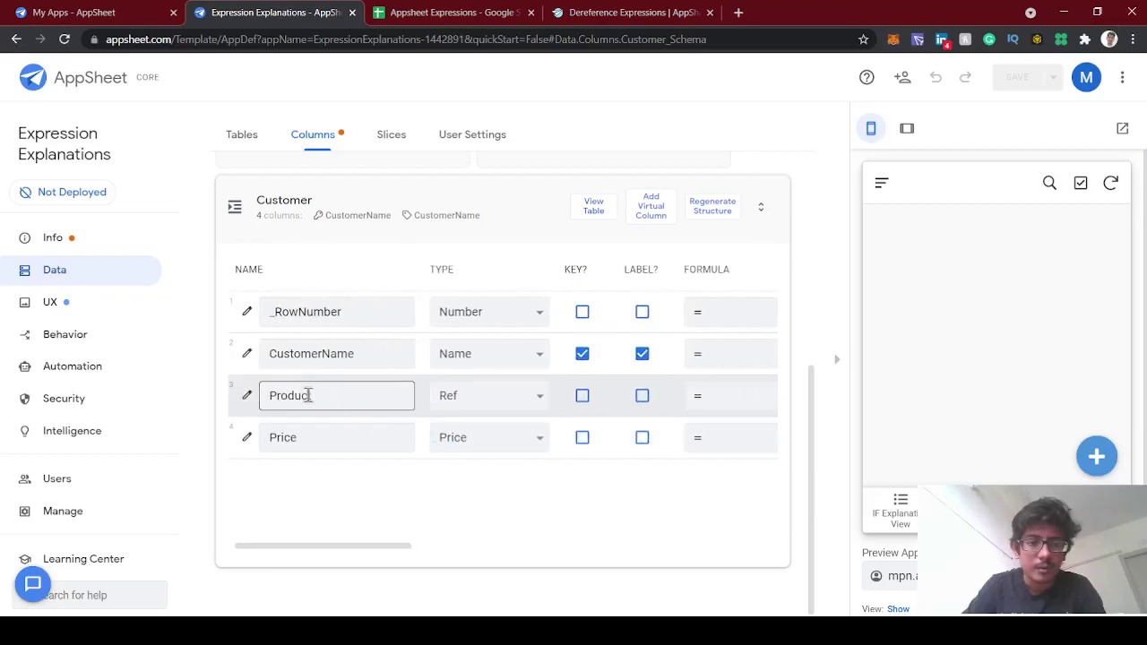
{"action": "scroll", "coordinate": [567, 415], "scroll_direction": "right", "scroll_amount": 2}
{"action": "scroll", "coordinate": [574, 417], "scroll_direction": "left", "scroll_amount": 2}
Step: Set the app formula of the Customer table's Price column to [Product].[Price], consulting the Products sheet for the price header
{"action": "left_click", "coordinate": [732, 438]}
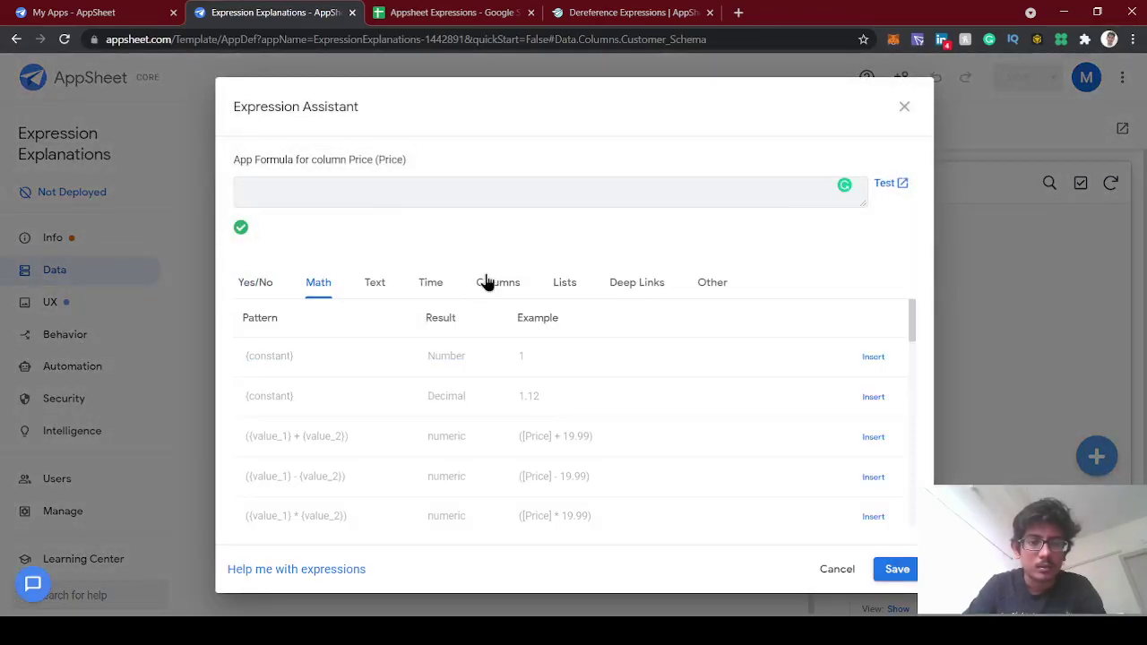
{"action": "left_click", "coordinate": [486, 283]}
{"action": "left_click", "coordinate": [882, 481]}
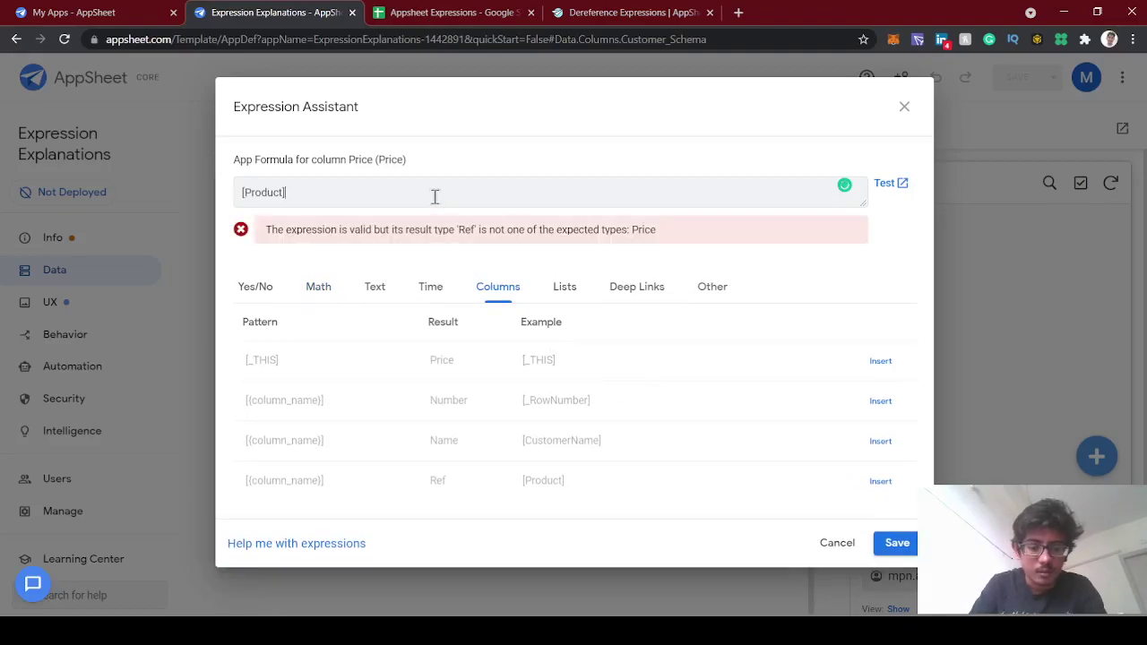
{"action": "left_click", "coordinate": [451, 11]}
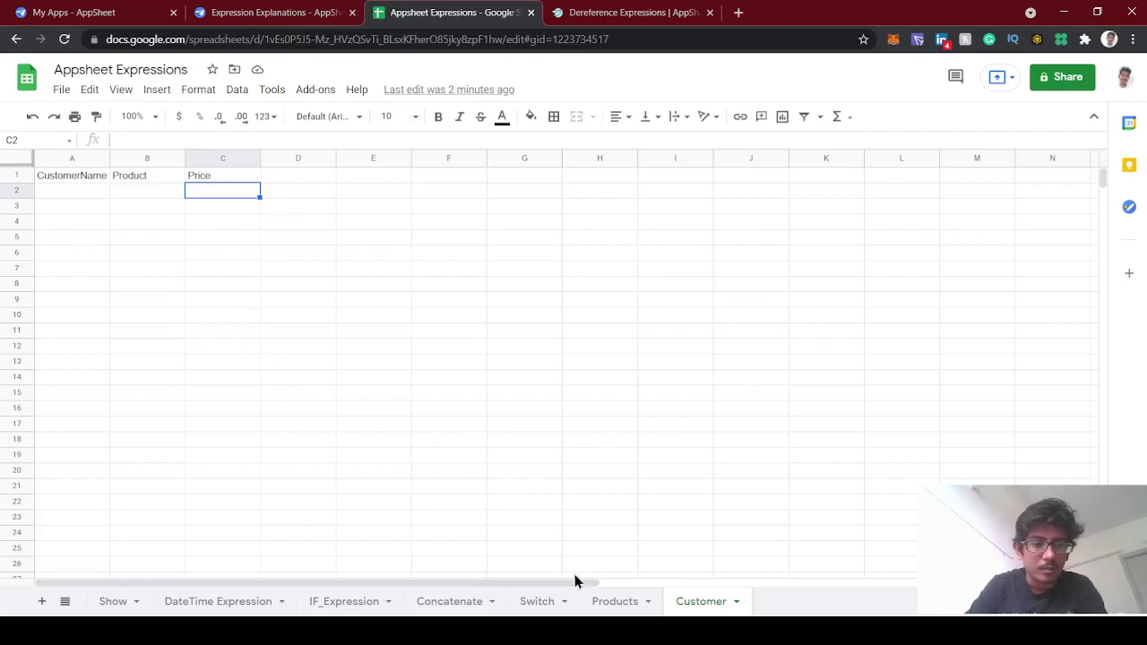
{"action": "left_click", "coordinate": [602, 601]}
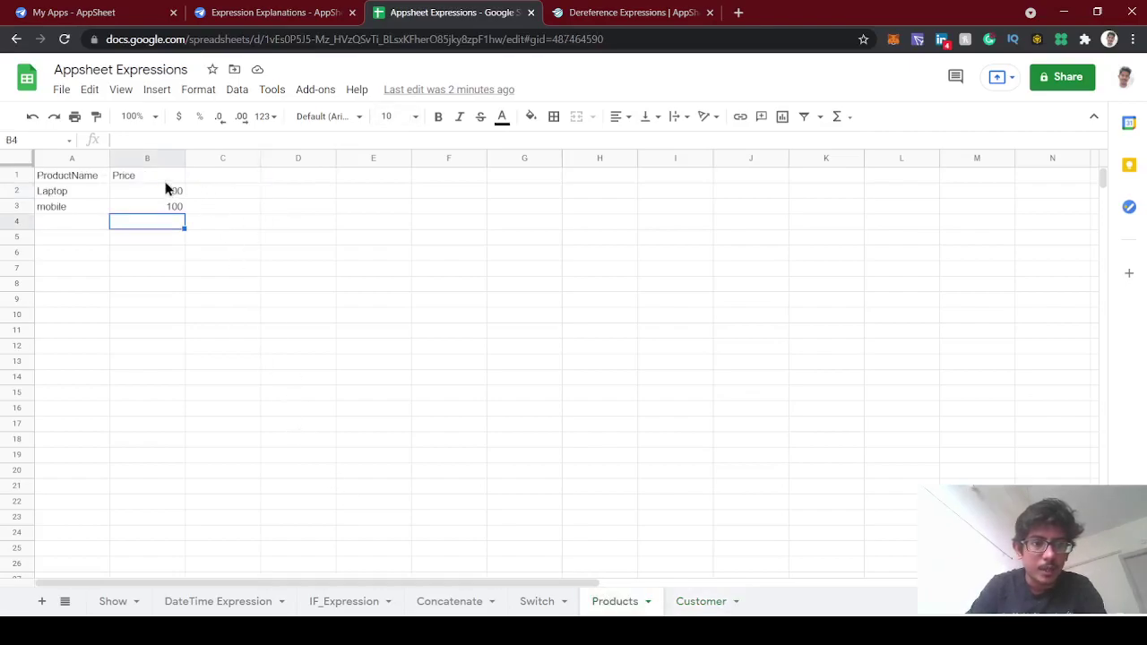
{"action": "left_click", "coordinate": [165, 181]}
{"action": "left_click", "coordinate": [264, 14]}
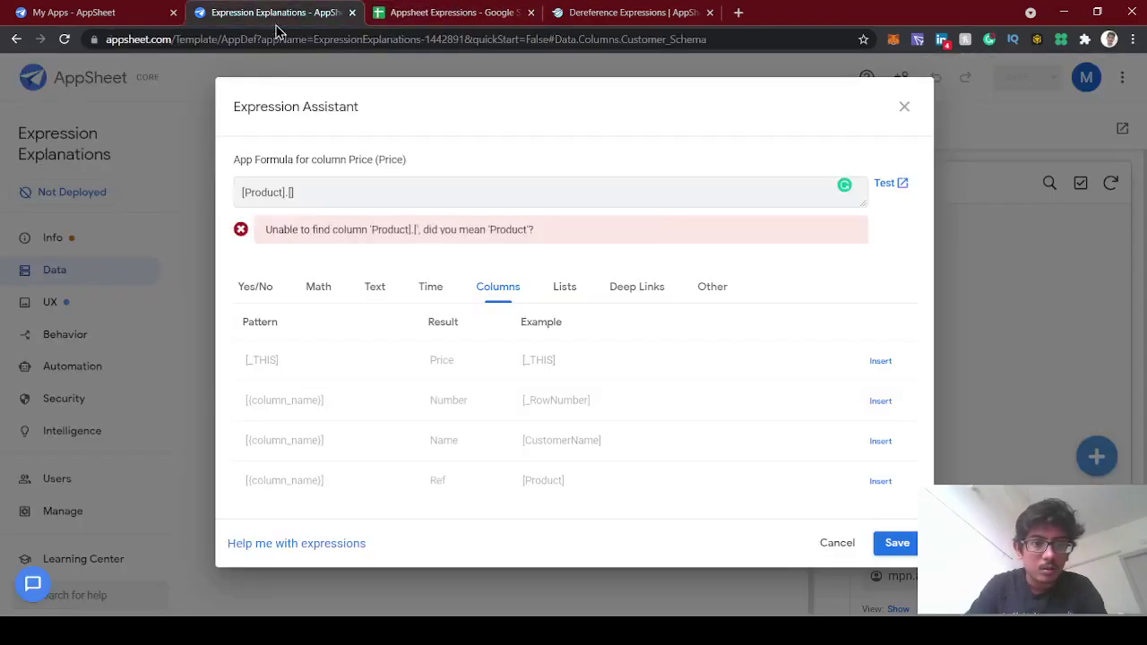
{"action": "type", "text": "Price"}
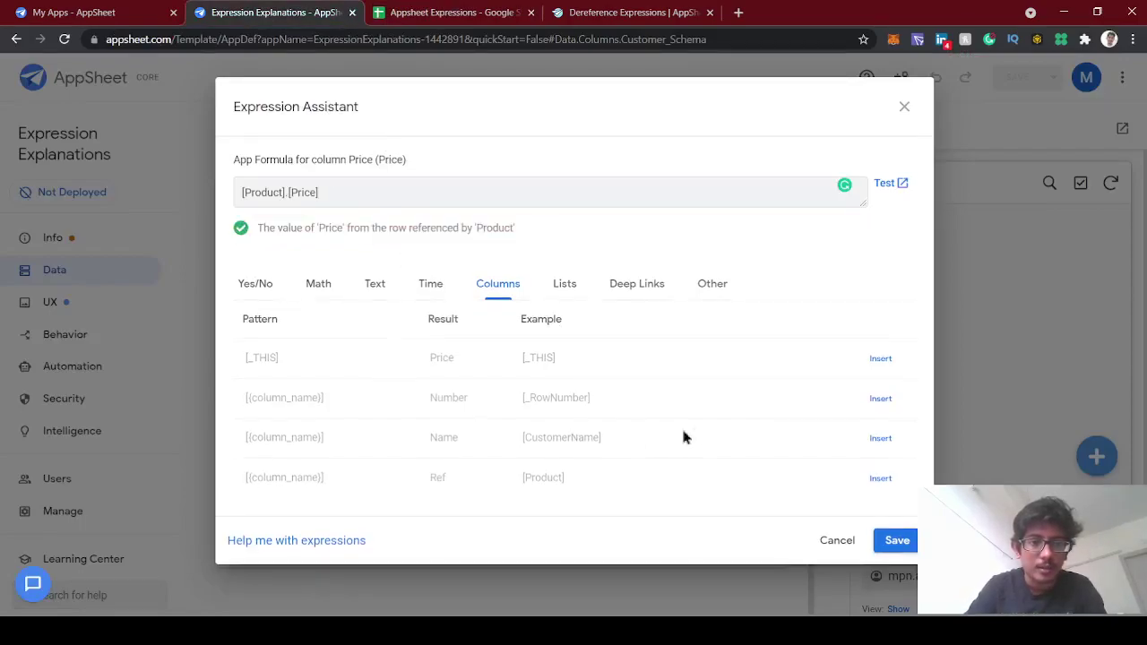
{"action": "left_click", "coordinate": [900, 542]}
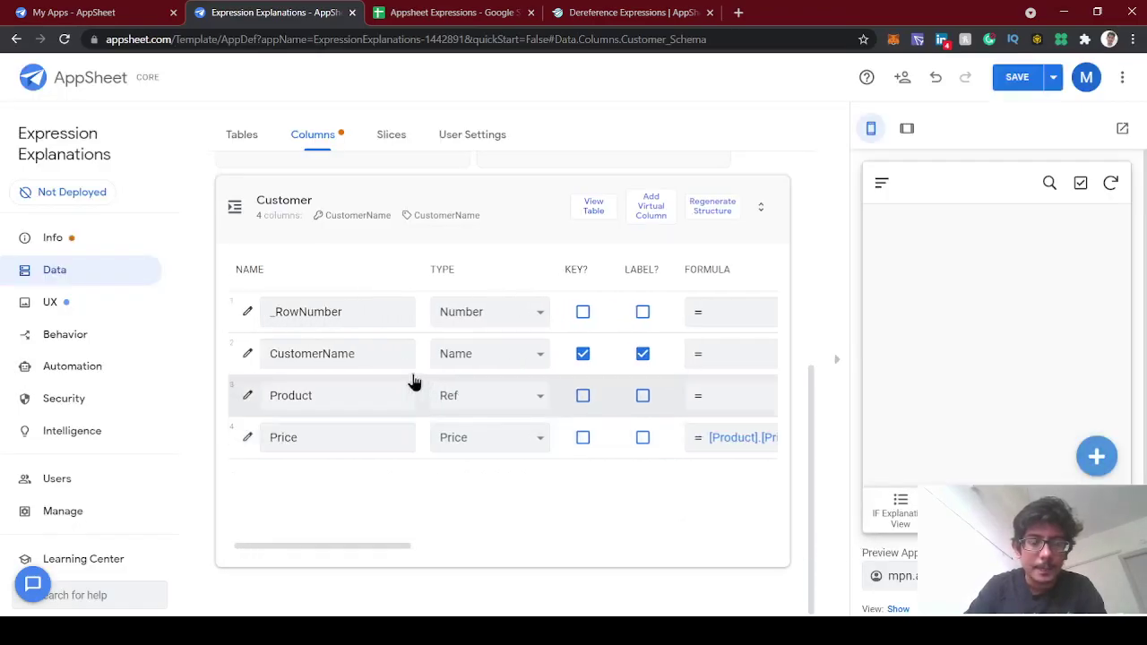
Step: Open the Products table's column definitions and examine the ProductName column's key and label settings
{"action": "scroll", "coordinate": [524, 382], "scroll_direction": "up", "scroll_amount": 3}
{"action": "left_click", "coordinate": [525, 380]}
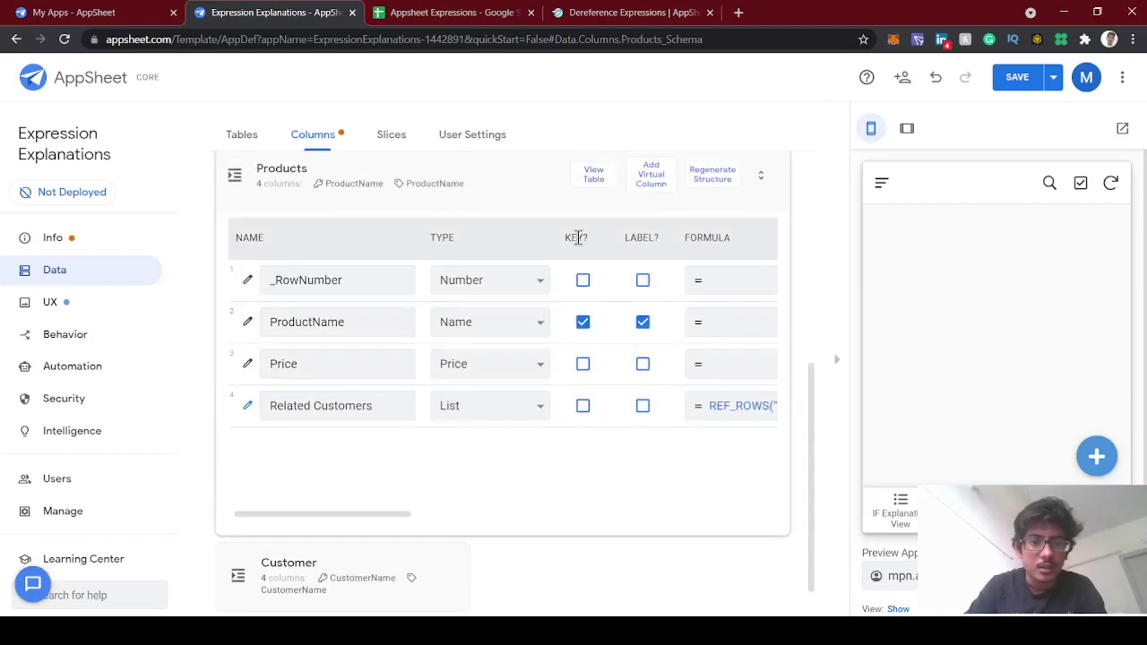
{"action": "left_click", "coordinate": [339, 328]}
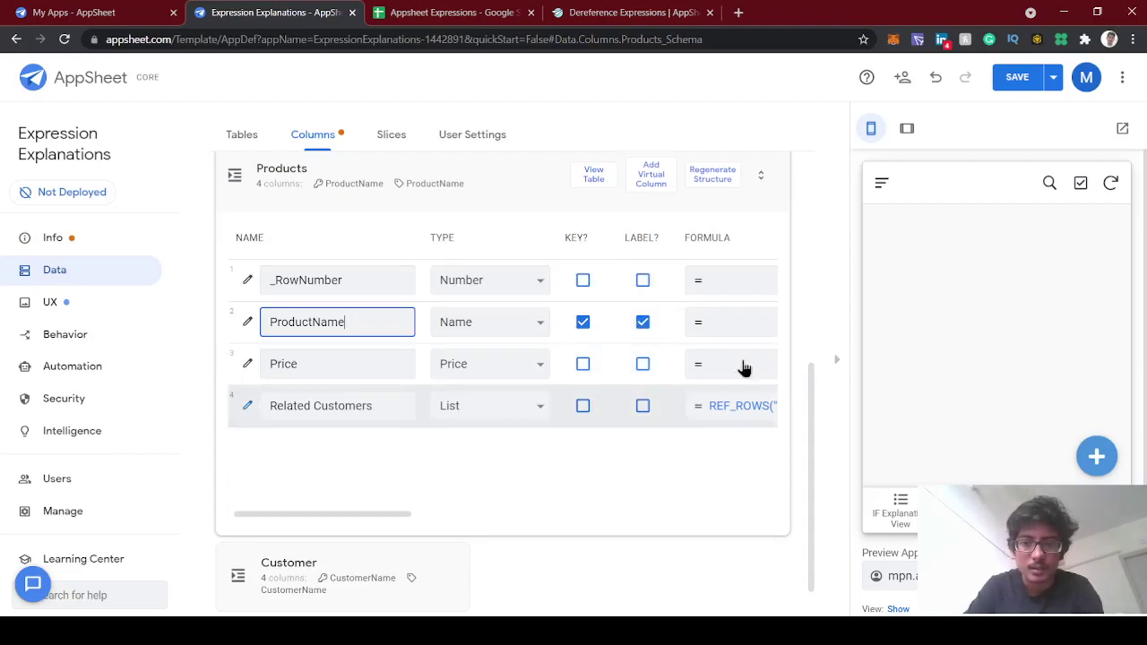
Step: Create a new deck view named Ref for the Customer table and place it in the right most position
{"action": "left_click", "coordinate": [68, 306]}
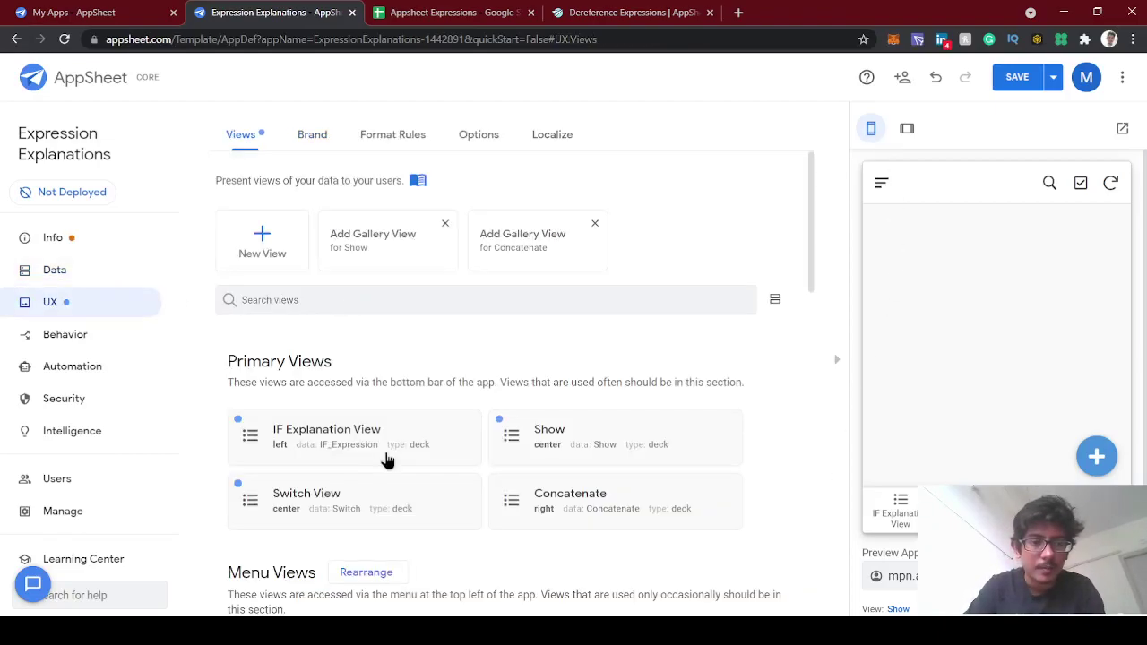
{"action": "left_click", "coordinate": [292, 233]}
{"action": "left_click", "coordinate": [465, 289]}
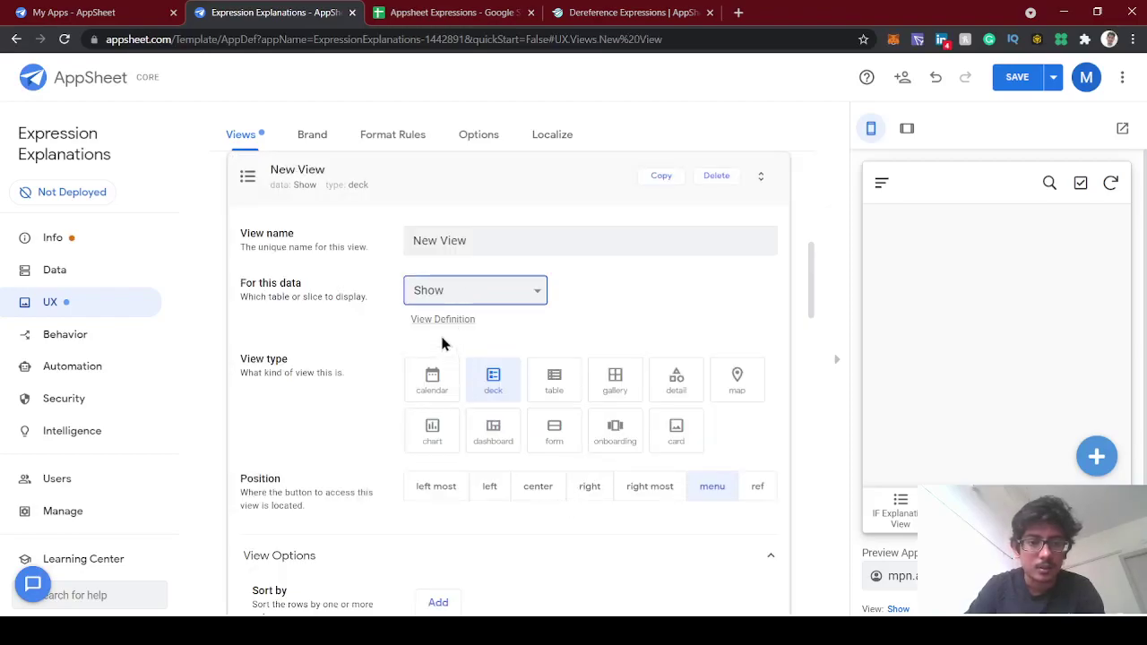
{"action": "left_click", "coordinate": [440, 326]}
{"action": "triple_click", "coordinate": [459, 245]}
{"action": "type", "text": "D"}
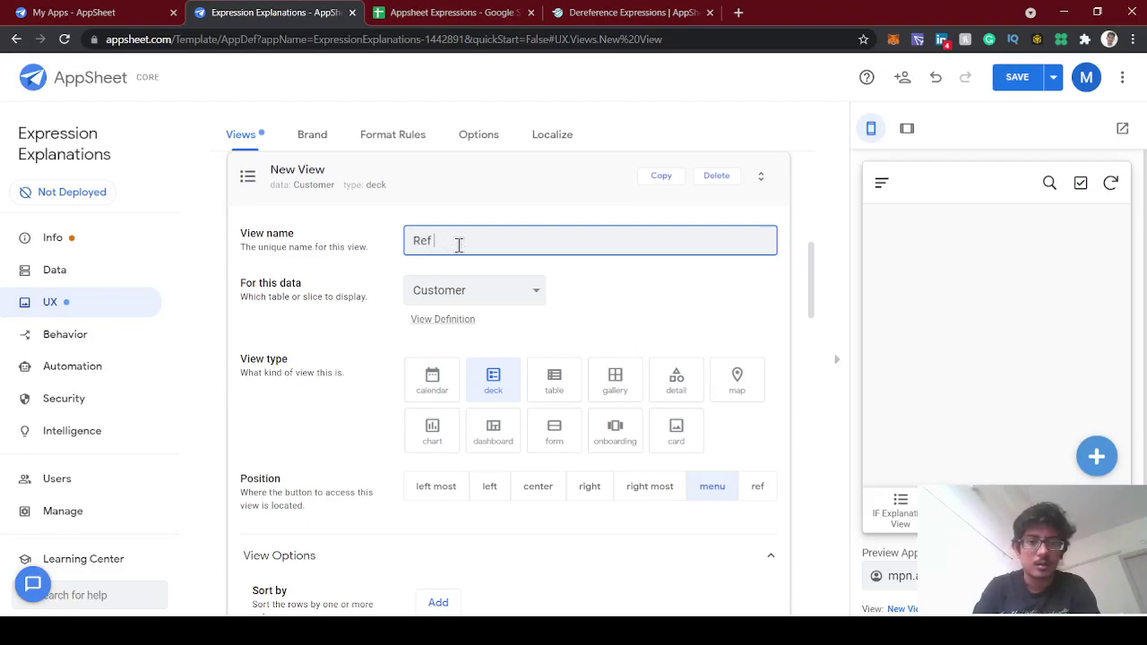
{"action": "left_click", "coordinate": [683, 342]}
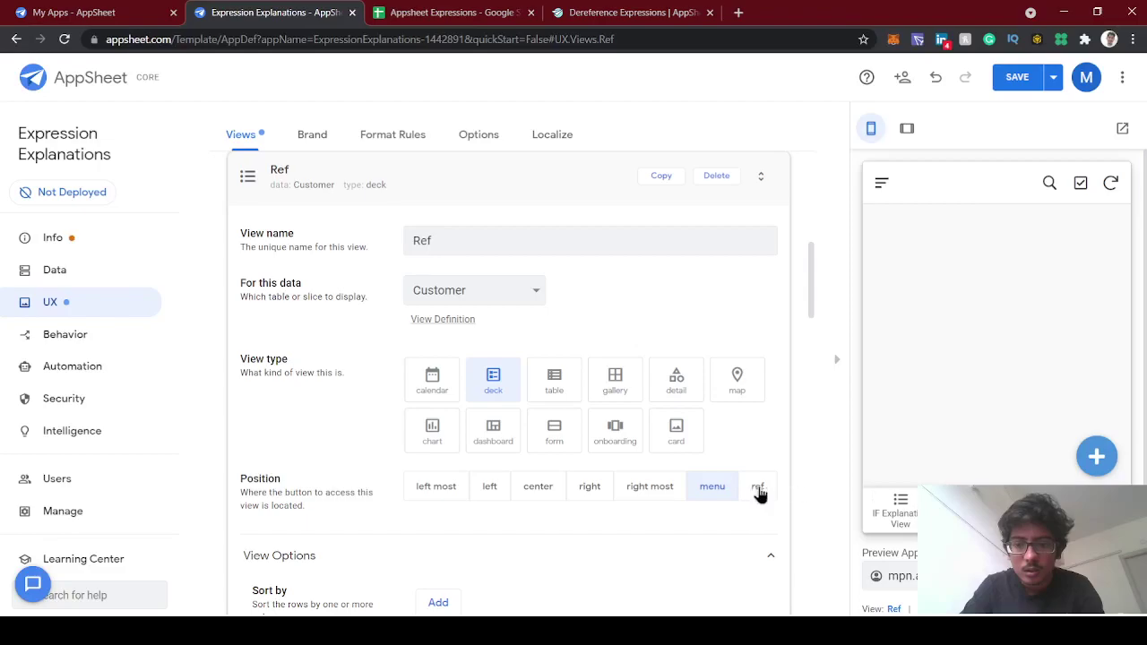
{"action": "left_click", "coordinate": [631, 493]}
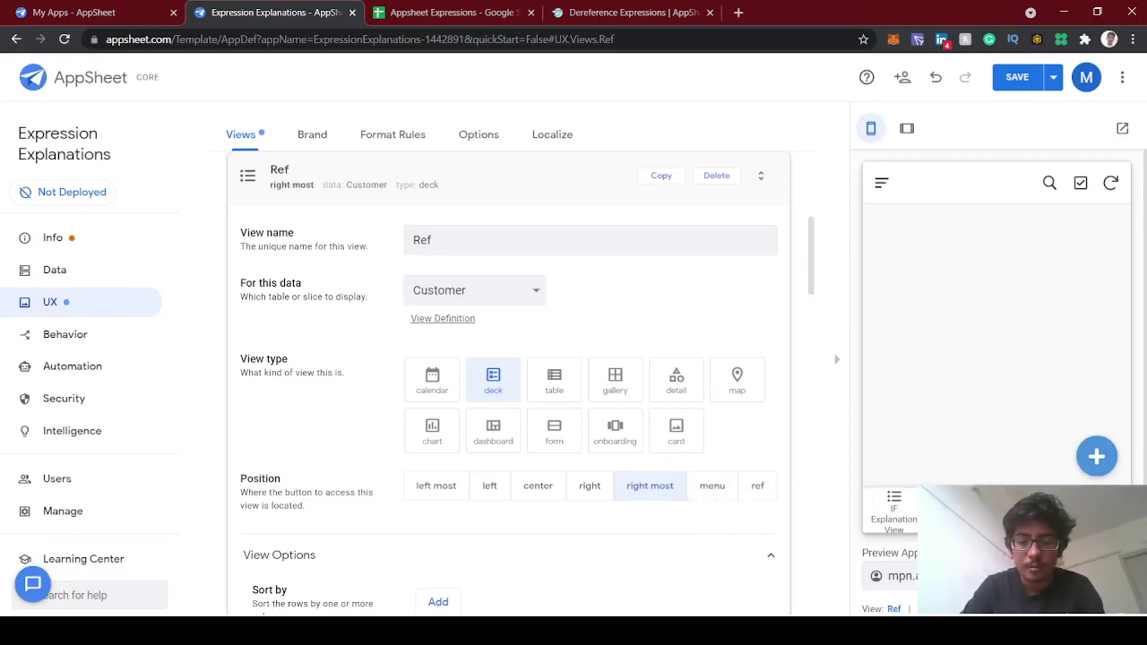
Step: Test the price lookup in the app preview's new customer form by entering a customer name and selecting Laptop followed by mobile
{"action": "left_click", "coordinate": [1094, 458]}
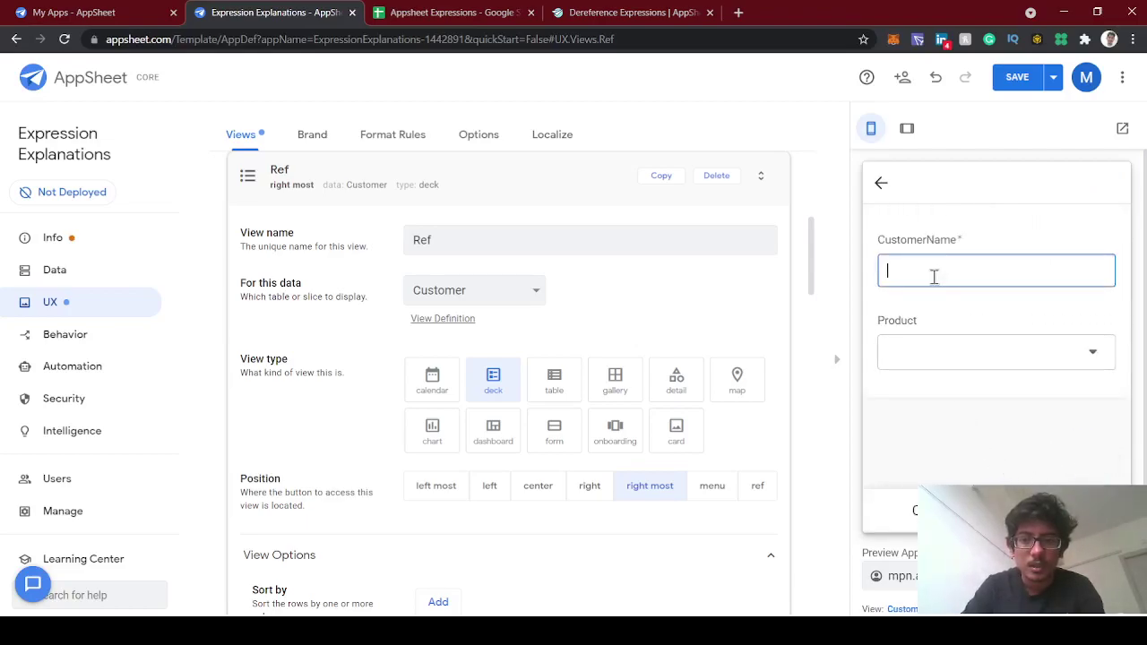
{"action": "type", "text": "Adithya"}
{"action": "left_click", "coordinate": [951, 309]}
{"action": "left_click", "coordinate": [966, 355]}
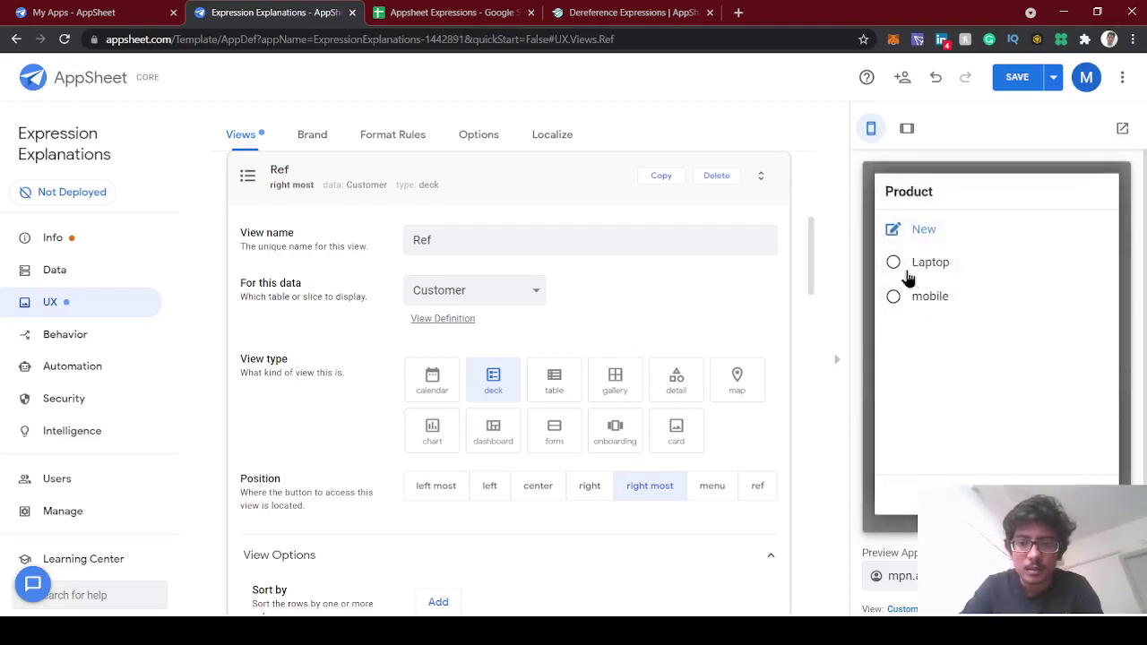
{"action": "left_click", "coordinate": [902, 267]}
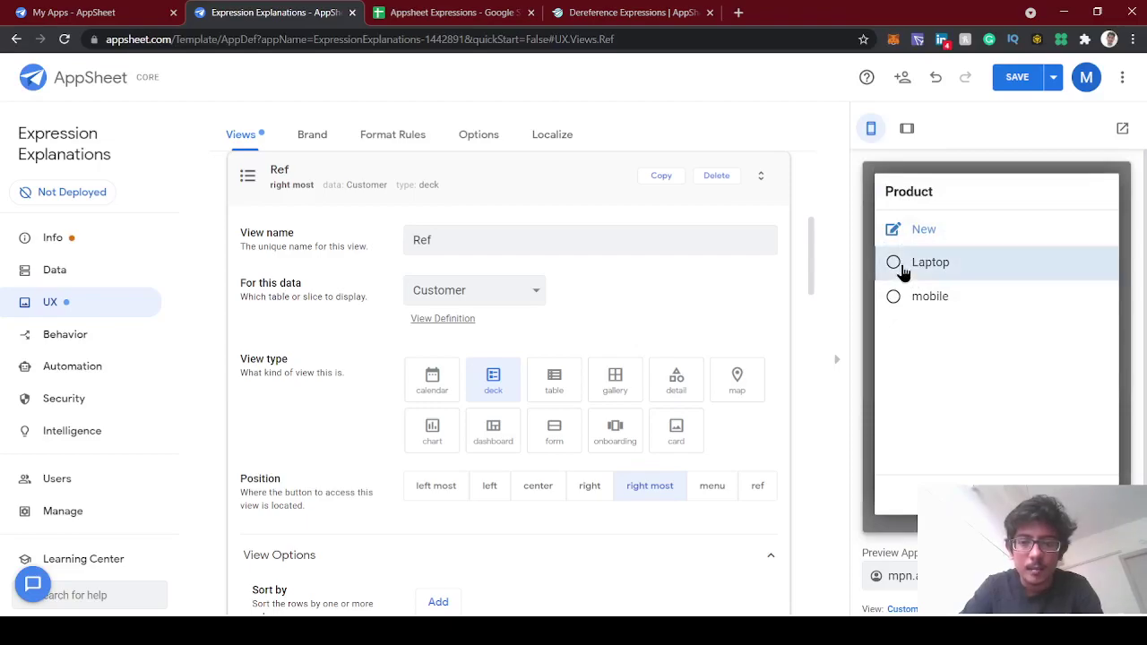
{"action": "scroll", "coordinate": [985, 416], "scroll_direction": "down", "scroll_amount": 1}
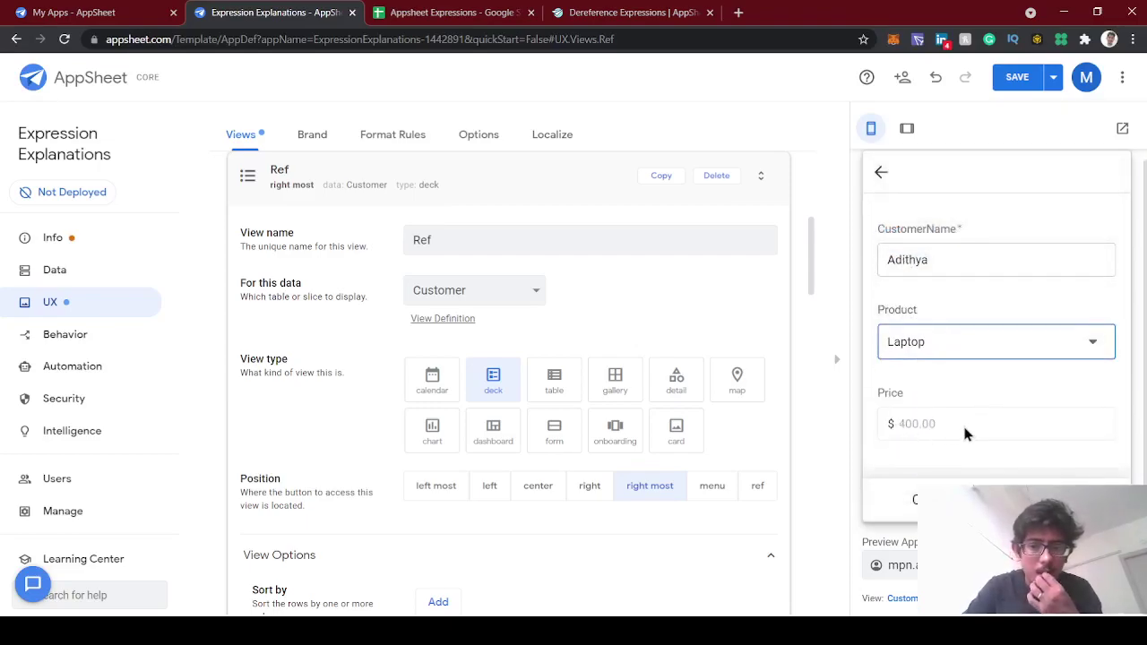
{"action": "left_click", "coordinate": [918, 347]}
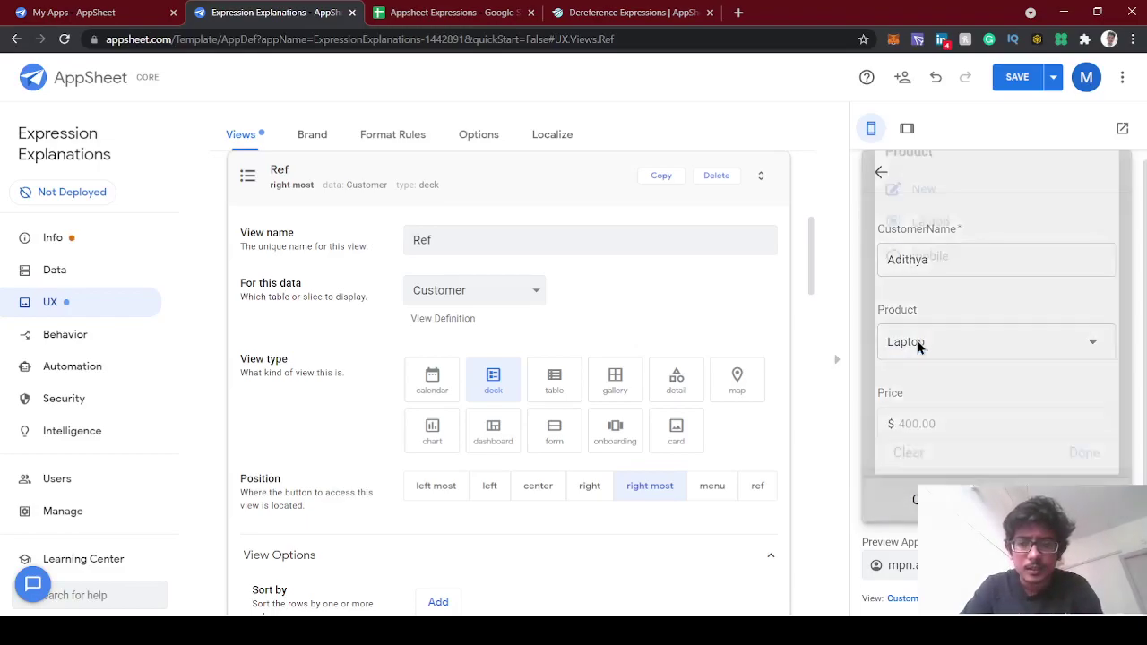
{"action": "left_click", "coordinate": [905, 289]}
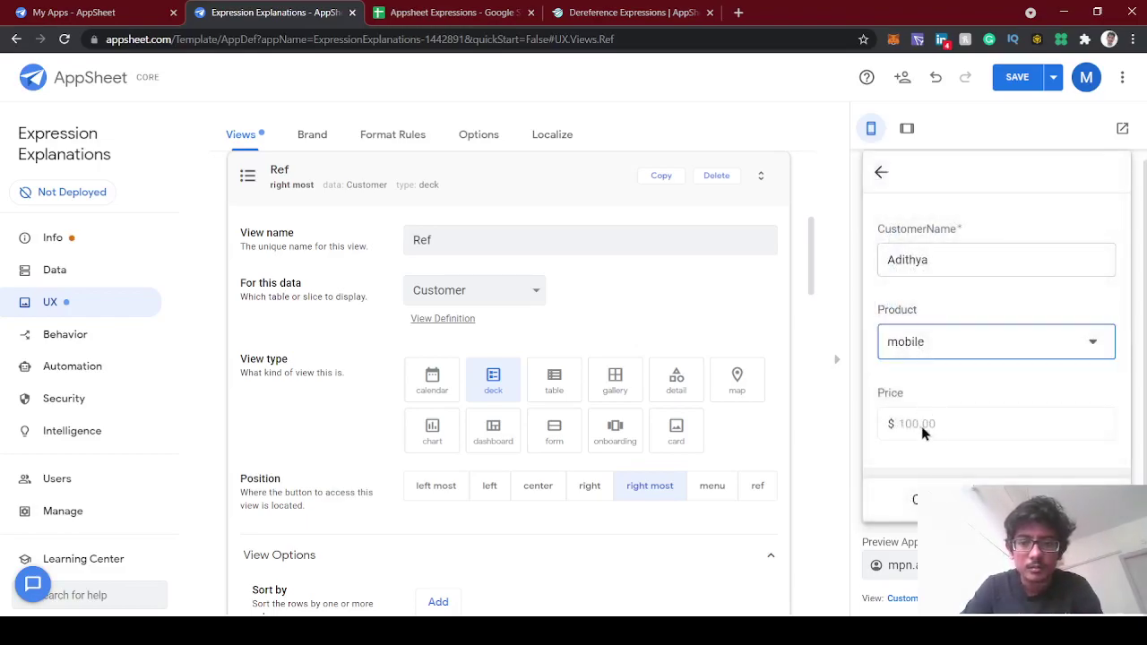
Step: Open the Customer table's definition and review its Price formula together with the Products table's key and label columns
{"action": "left_click", "coordinate": [457, 319]}
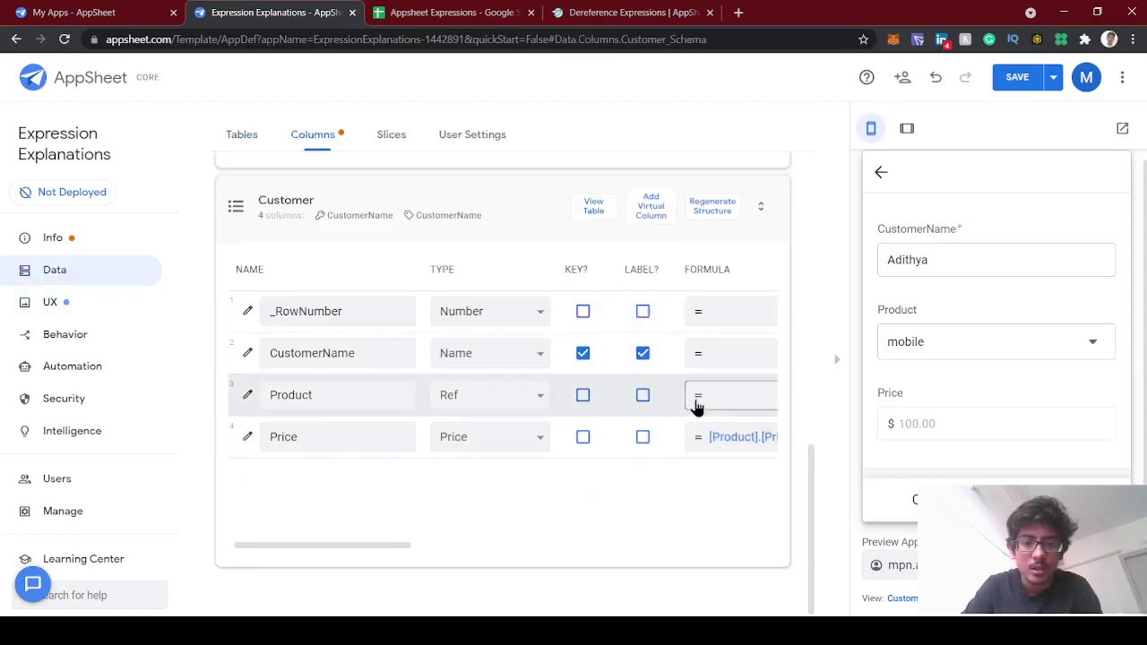
{"action": "scroll", "coordinate": [719, 430], "scroll_direction": "right", "scroll_amount": 1}
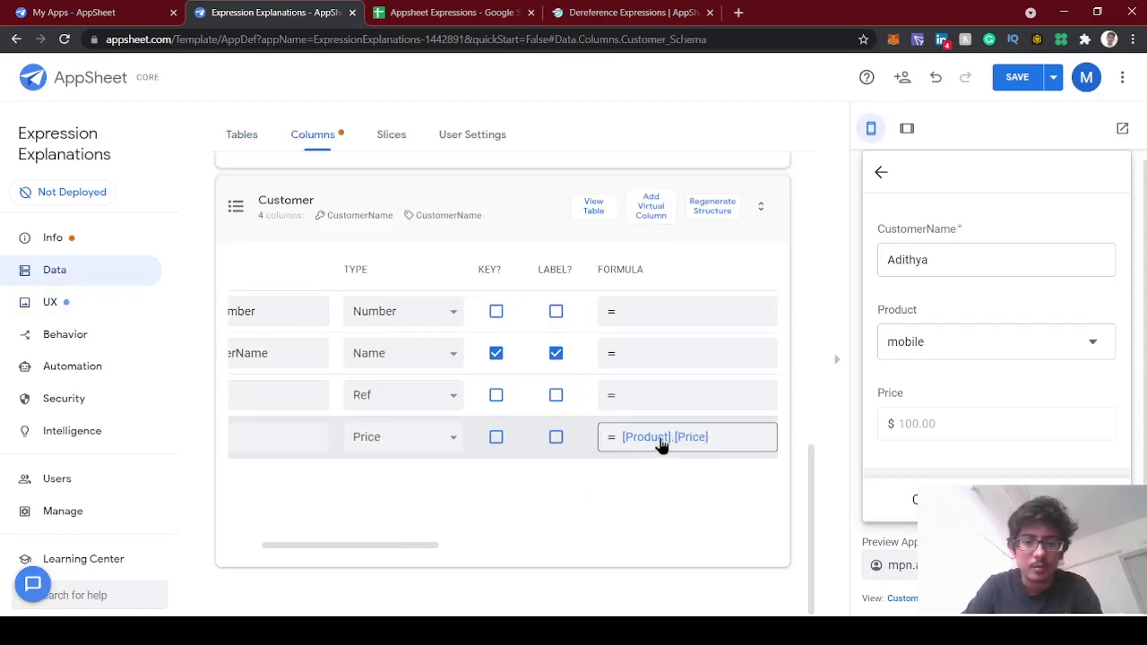
{"action": "scroll", "coordinate": [674, 409], "scroll_direction": "left", "scroll_amount": 1}
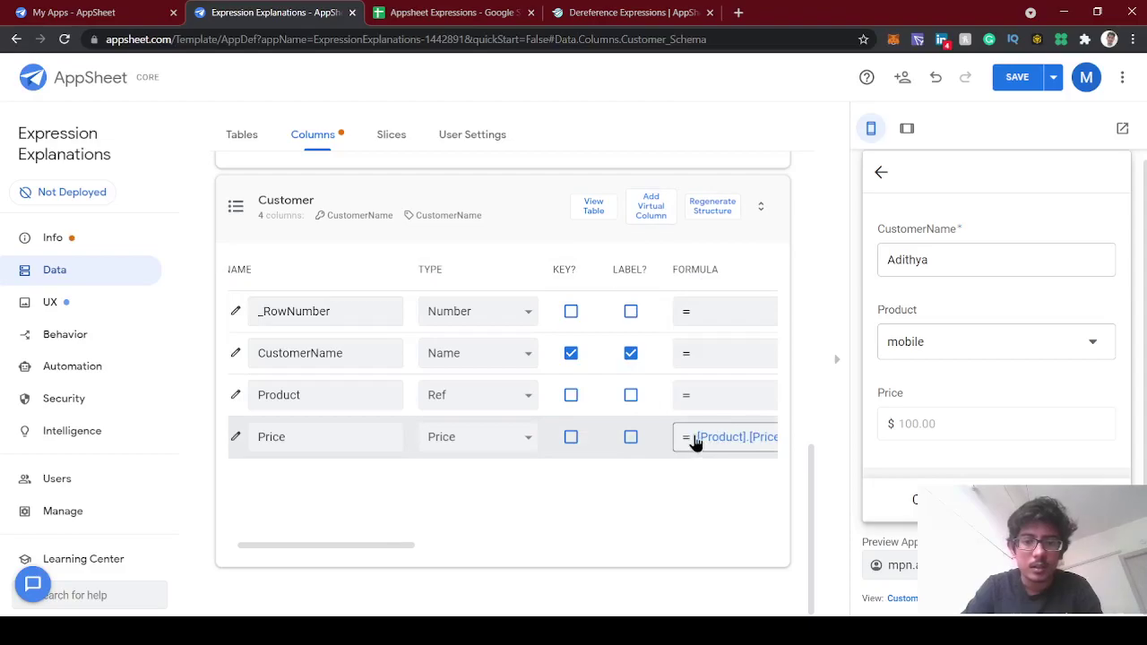
{"action": "scroll", "coordinate": [505, 353], "scroll_direction": "up", "scroll_amount": 5}
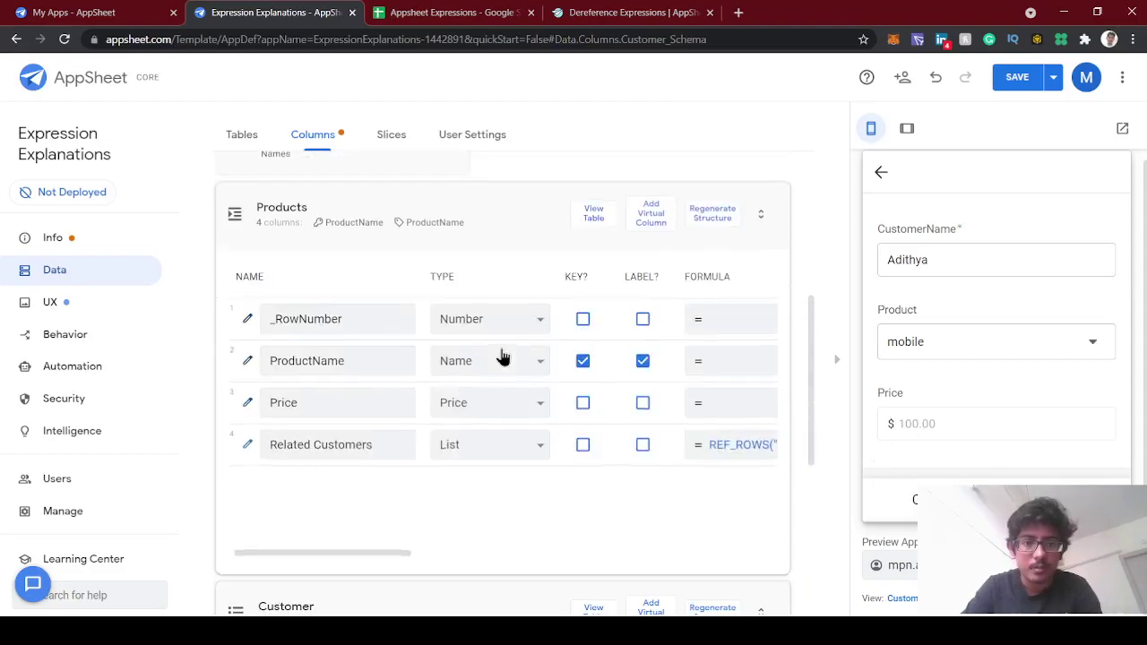
{"action": "scroll", "coordinate": [589, 391], "scroll_direction": "down", "scroll_amount": 1}
{"action": "scroll", "coordinate": [609, 361], "scroll_direction": "up", "scroll_amount": 1}
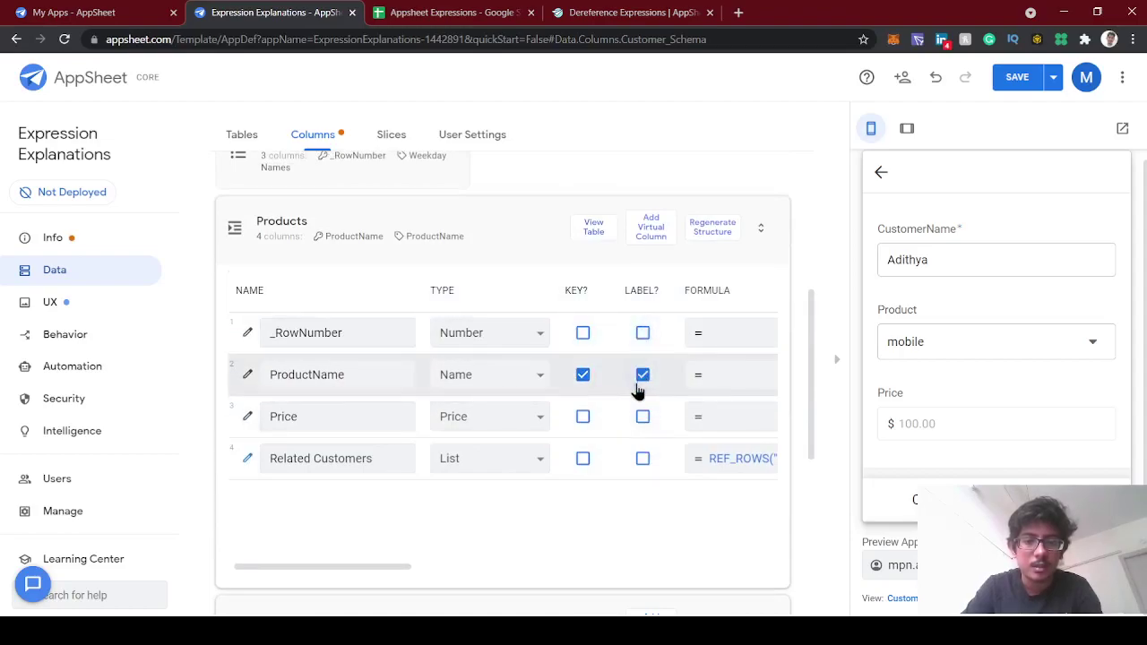
Step: Make Price the label of the Products table, save the app and check the Product choices in the preview form
{"action": "left_click", "coordinate": [932, 343]}
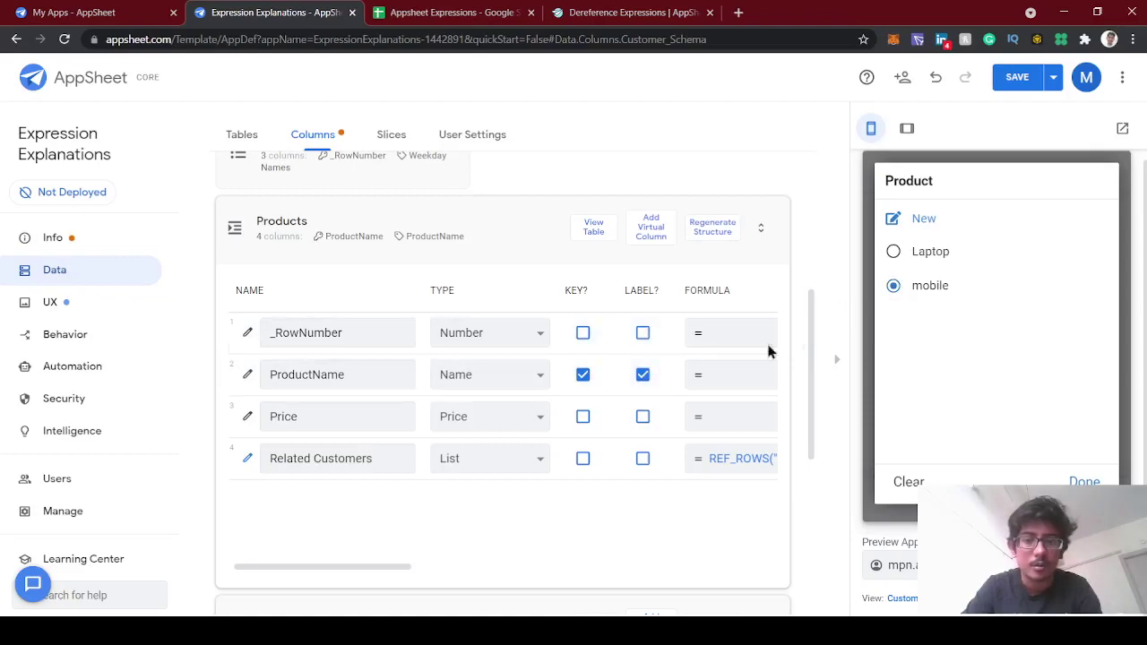
{"action": "left_click", "coordinate": [645, 418]}
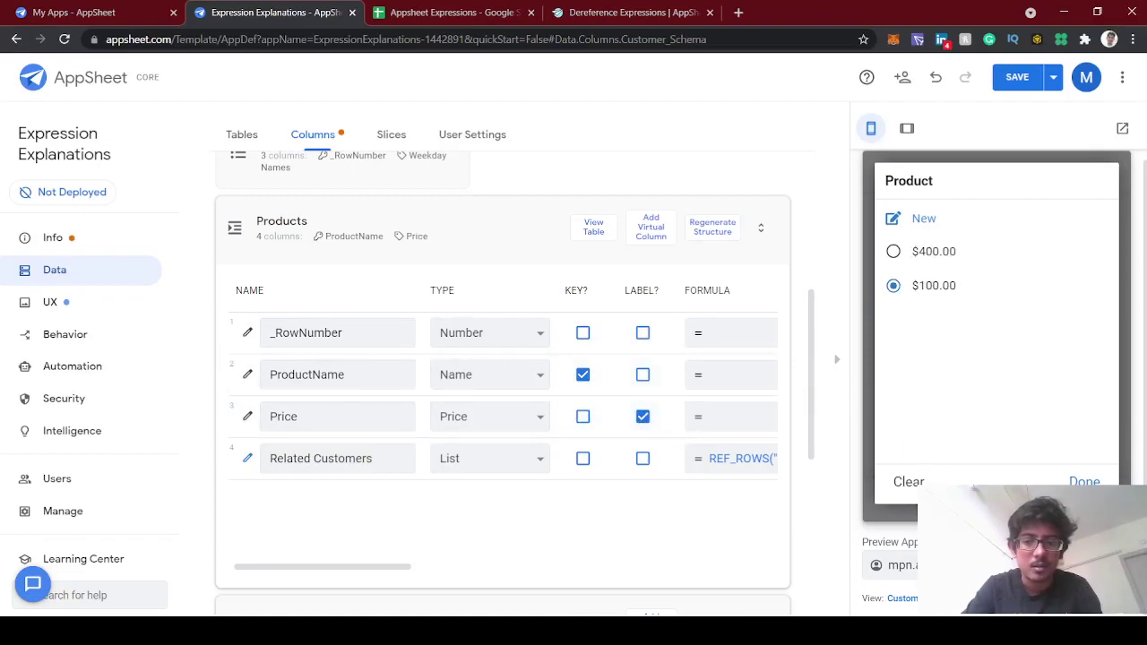
{"action": "left_click", "coordinate": [1075, 481]}
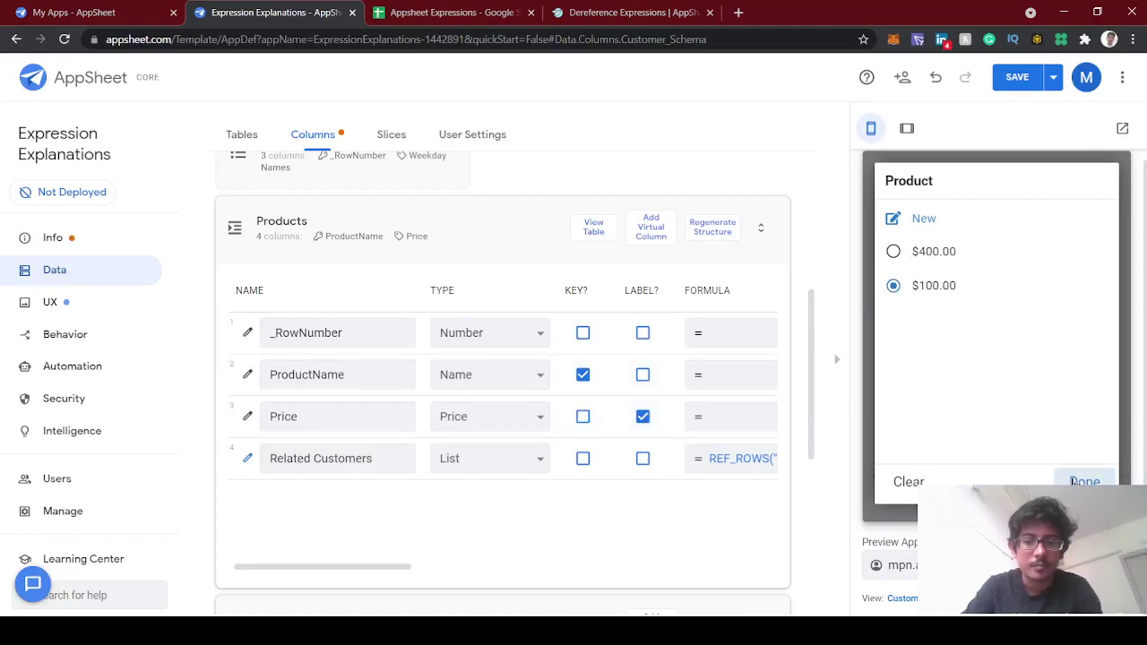
{"action": "left_click", "coordinate": [1005, 82]}
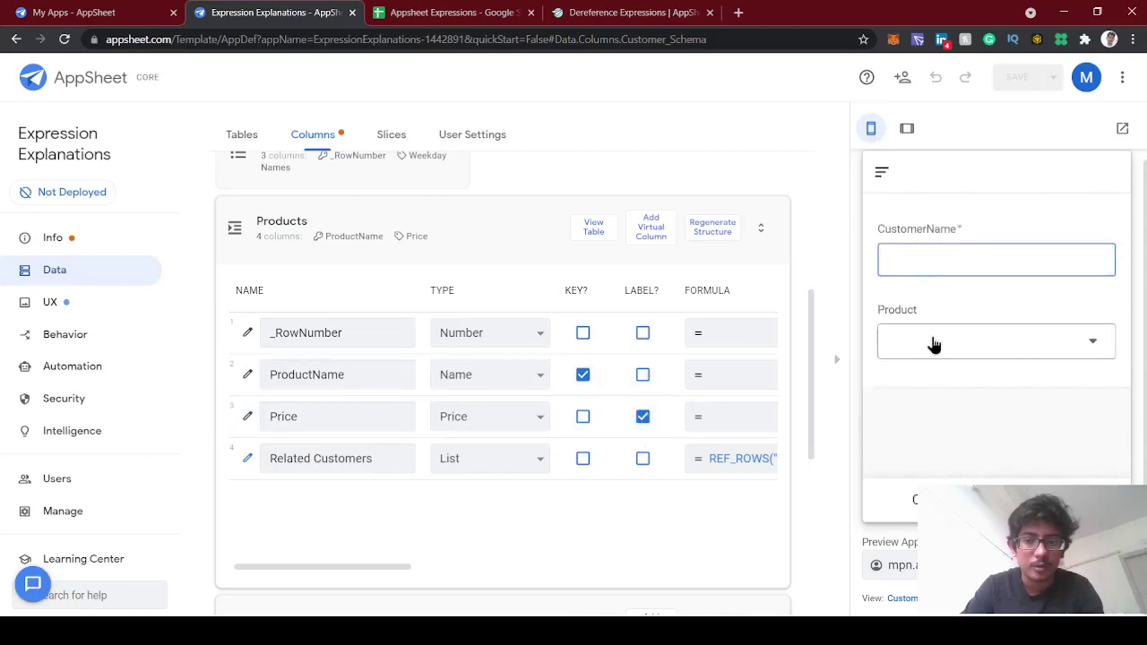
{"action": "left_click", "coordinate": [933, 342]}
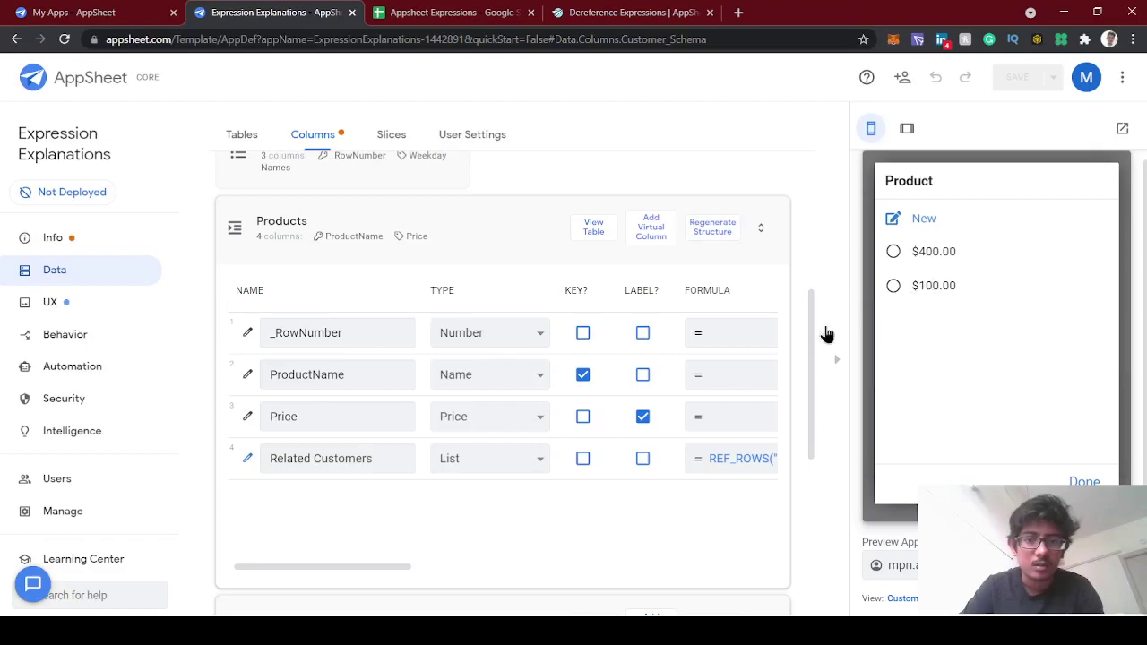
Step: Make ProductName the Products table's label again, remove the label from Price and save the app
{"action": "left_click", "coordinate": [643, 375]}
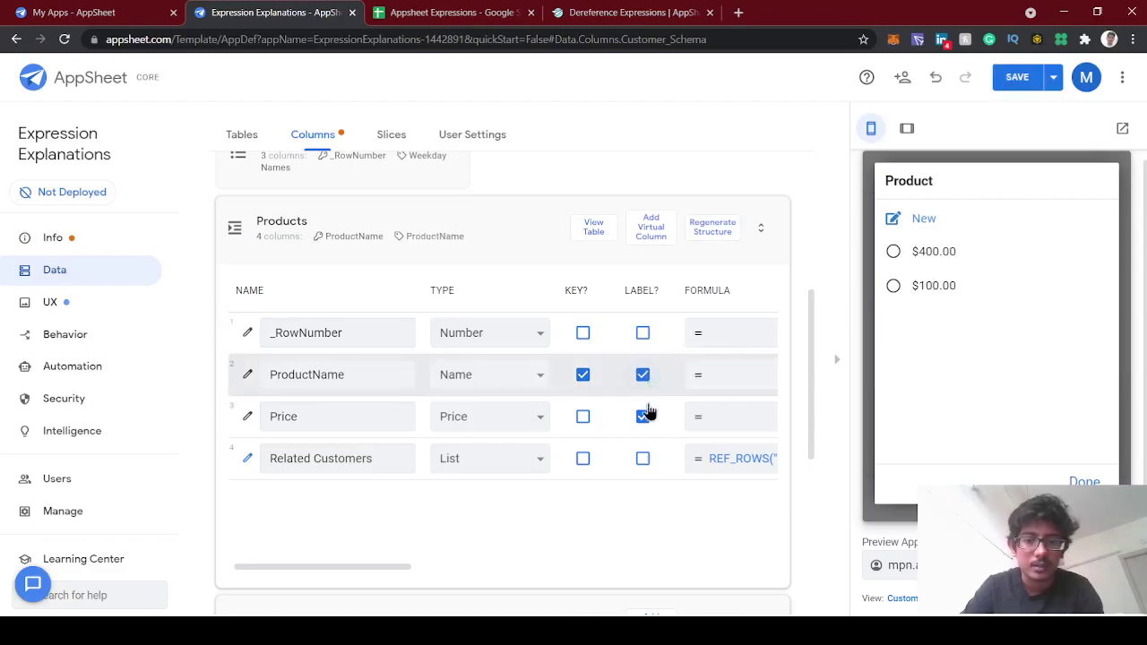
{"action": "left_click", "coordinate": [642, 417]}
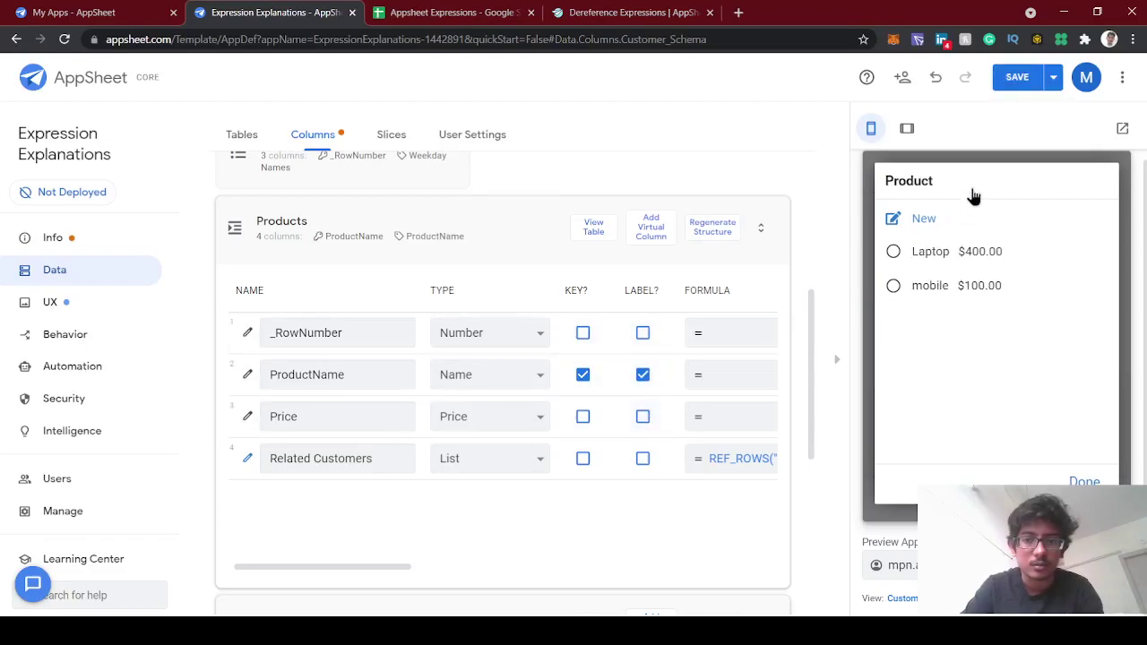
{"action": "left_click", "coordinate": [1014, 80]}
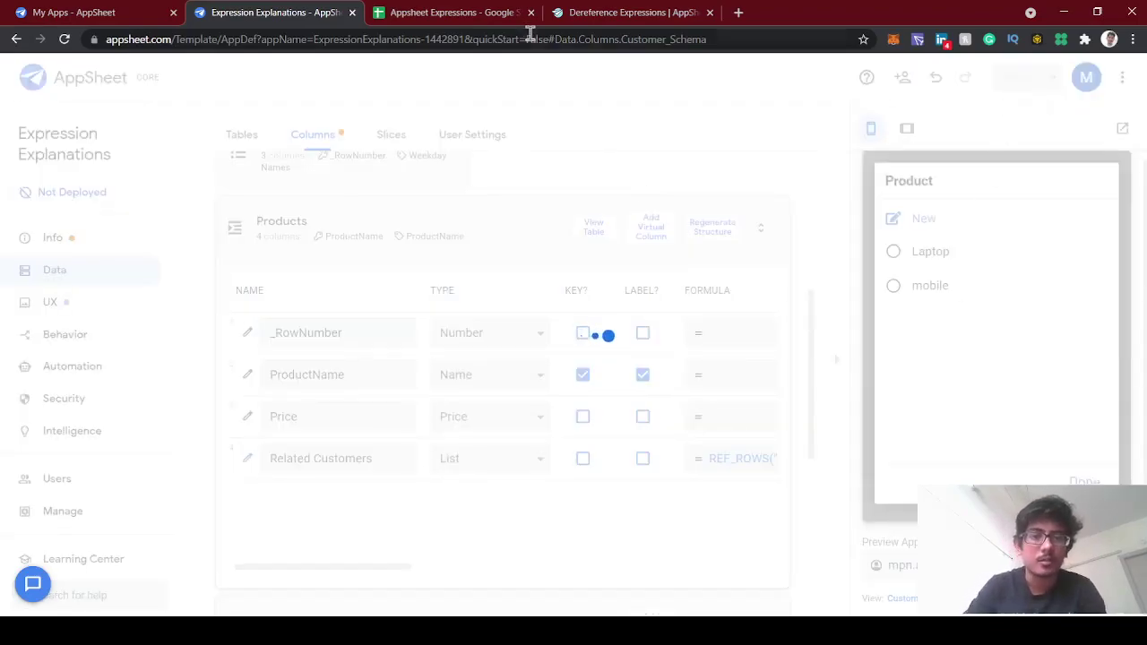
Step: Revisit the Dereference Expressions help article and browse the list of AppSheet expression articles
{"action": "left_click", "coordinate": [613, 10]}
{"action": "scroll", "coordinate": [458, 318], "scroll_direction": "down", "scroll_amount": 3}
{"action": "scroll", "coordinate": [528, 317], "scroll_direction": "up", "scroll_amount": 2}
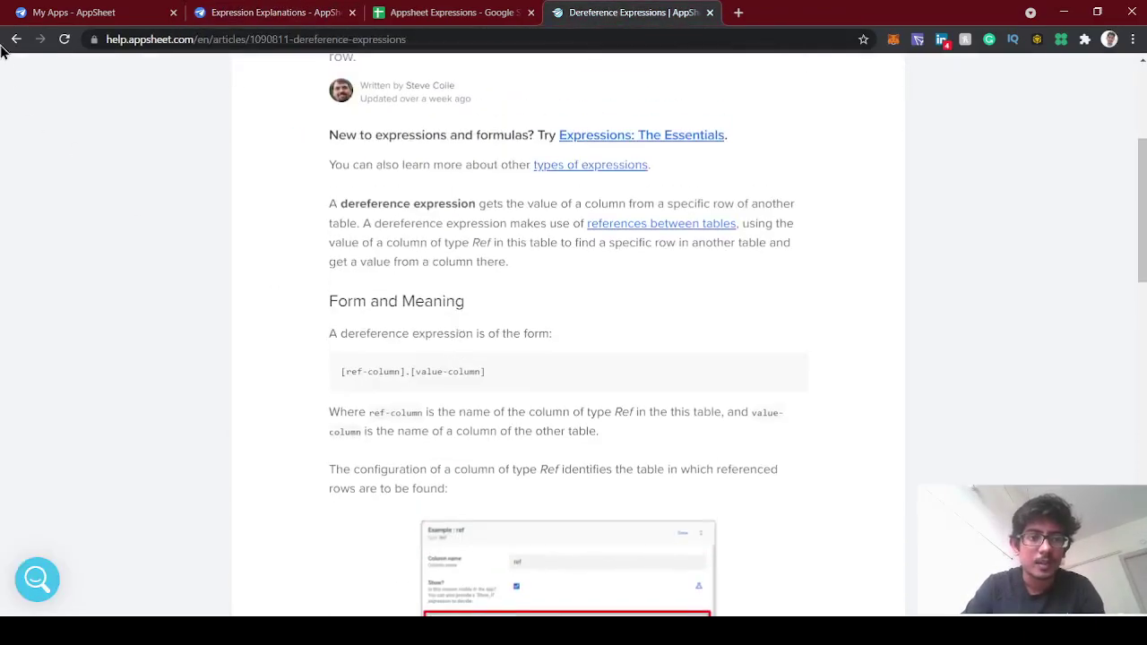
{"action": "left_click", "coordinate": [16, 40]}
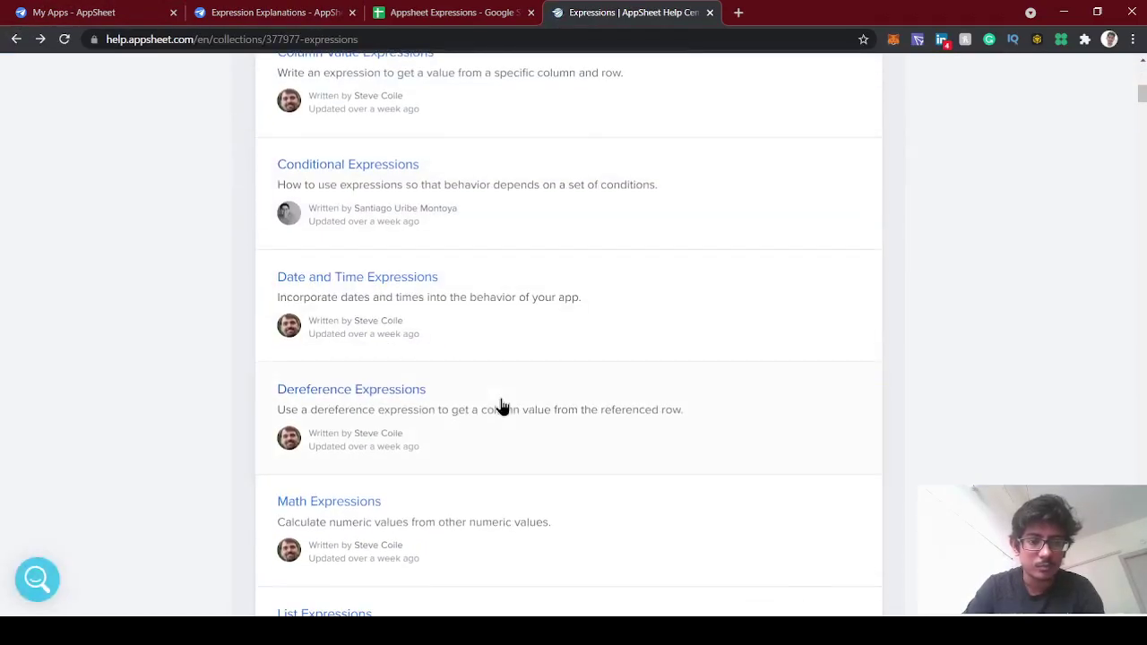
{"action": "scroll", "coordinate": [502, 406], "scroll_direction": "down", "scroll_amount": 1}
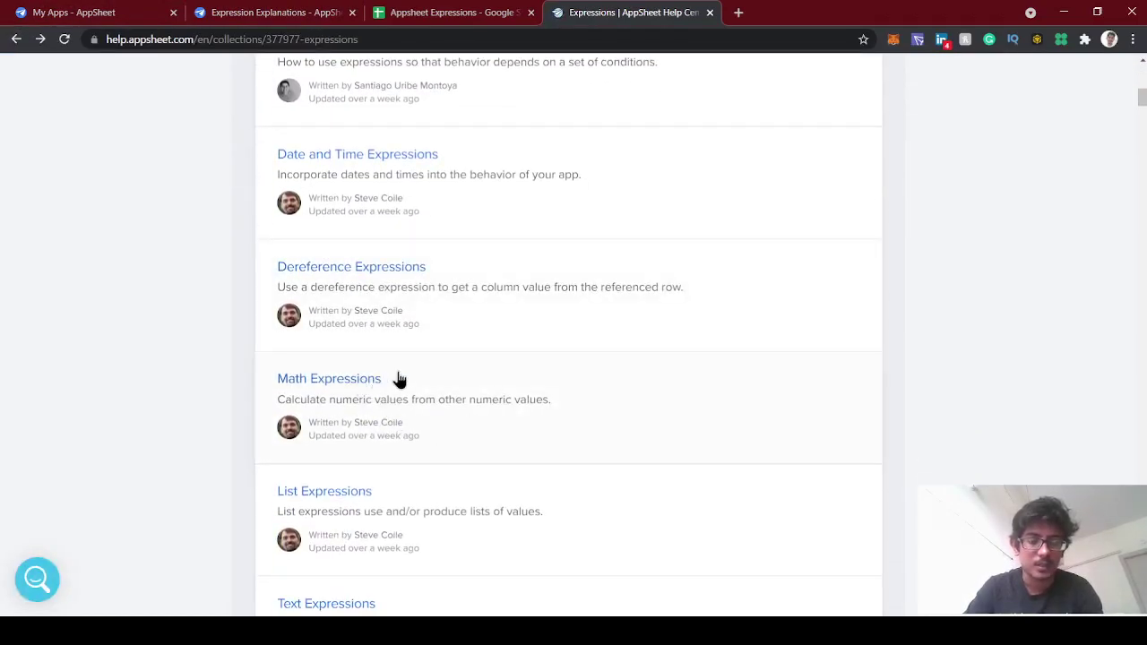
{"action": "scroll", "coordinate": [424, 367], "scroll_direction": "up", "scroll_amount": 1}
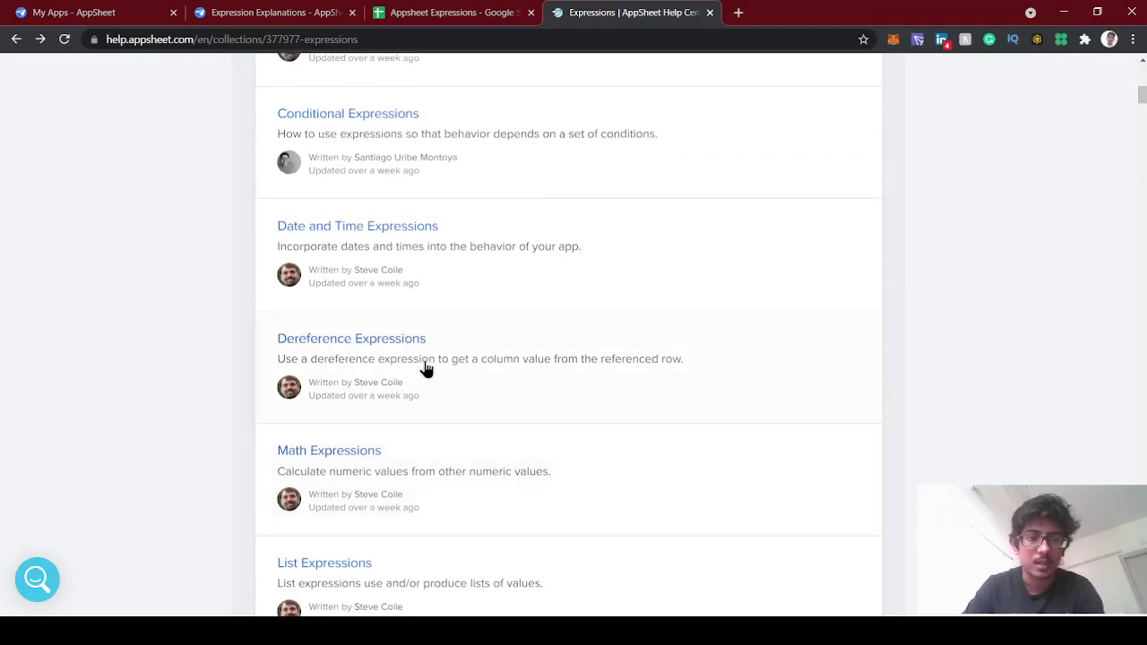
Step: Glance at the Products sheet in Google Sheets and return to the AppSheet editor
{"action": "left_click", "coordinate": [409, 11]}
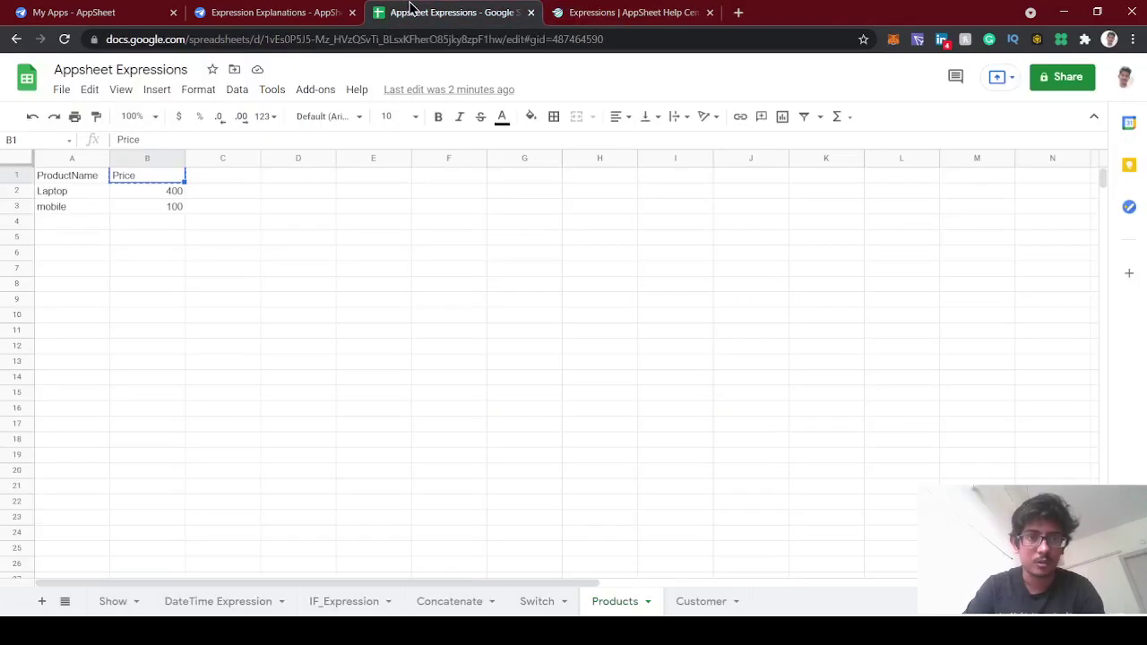
{"action": "left_click", "coordinate": [320, 11]}
{"action": "left_click", "coordinate": [656, 630]}
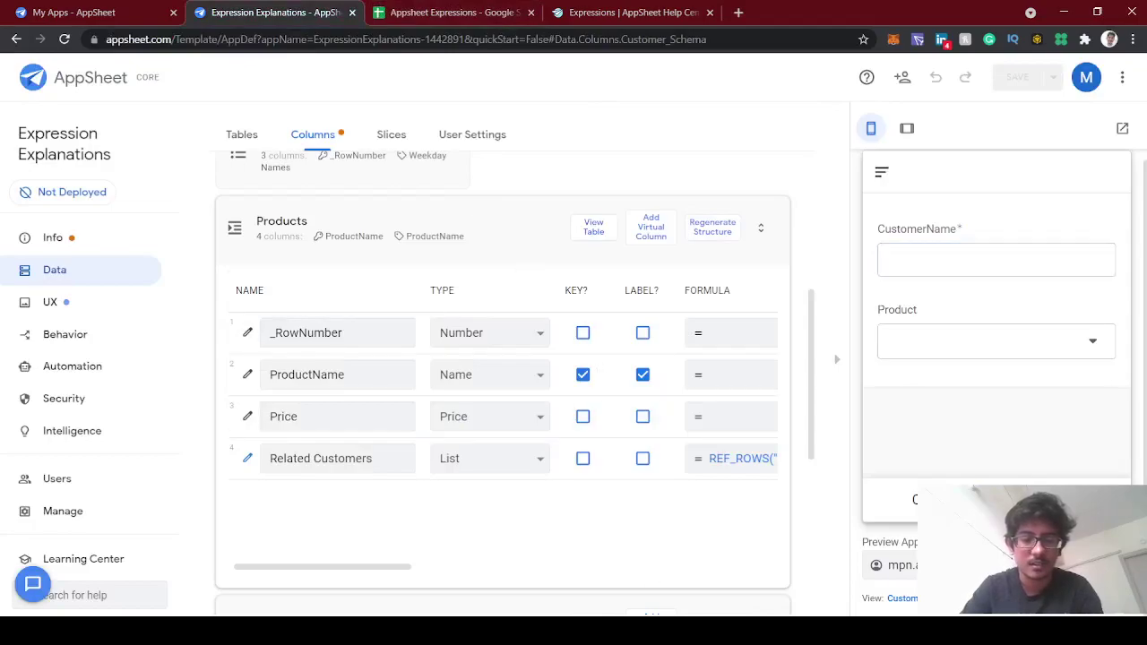